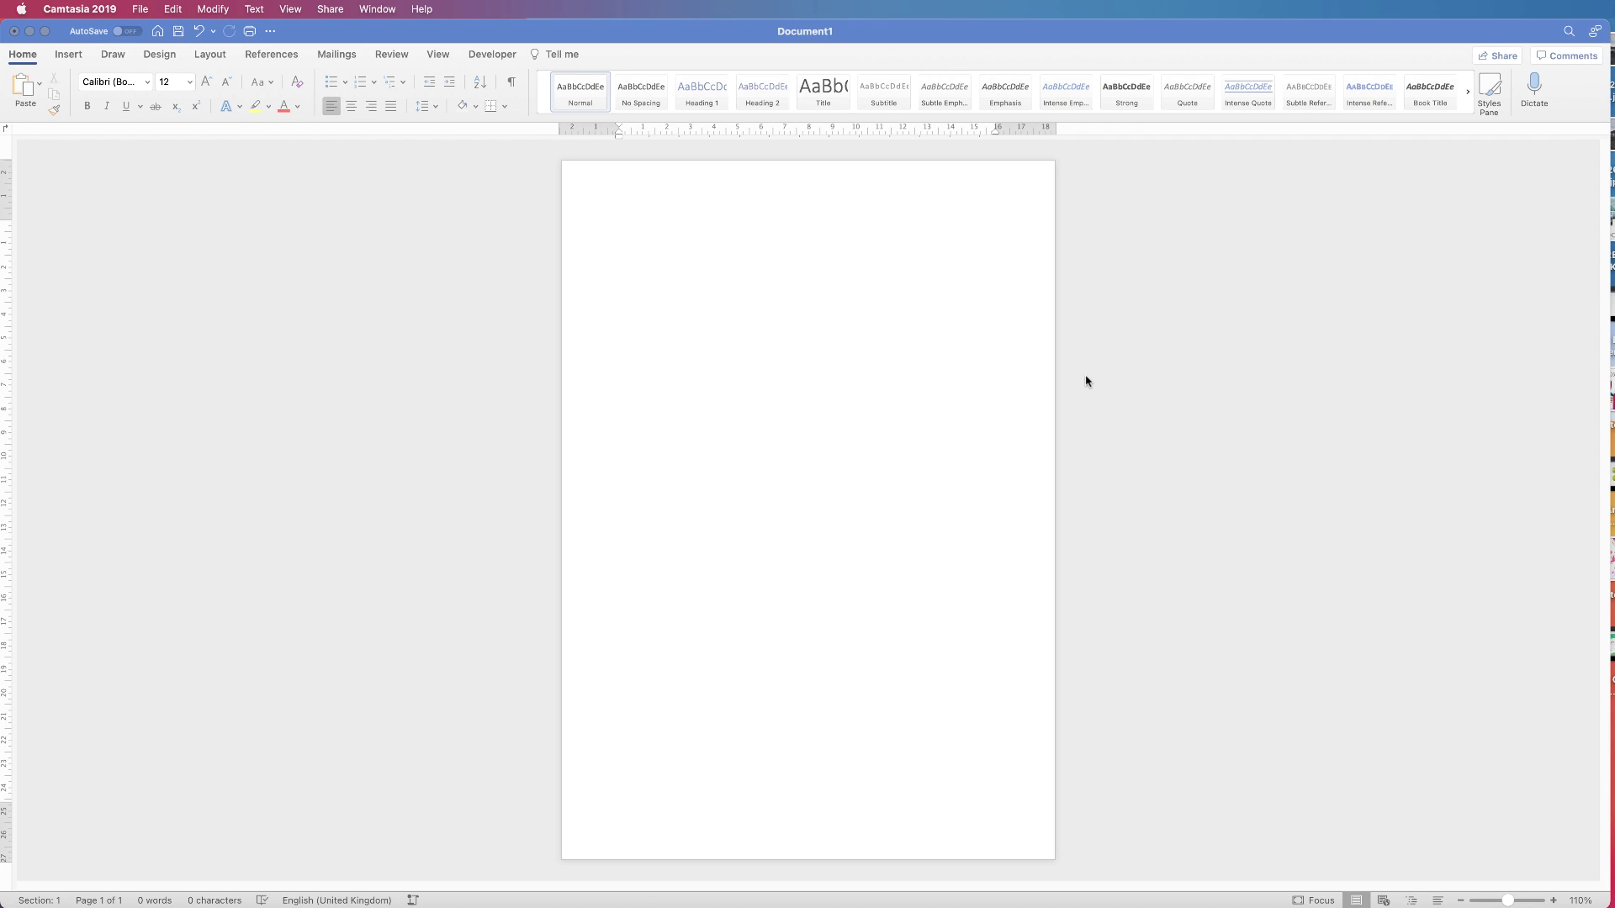
Insert the stock photo of the curly-haired girl in sunglasses, found by searching 'people'.
click(68, 54)
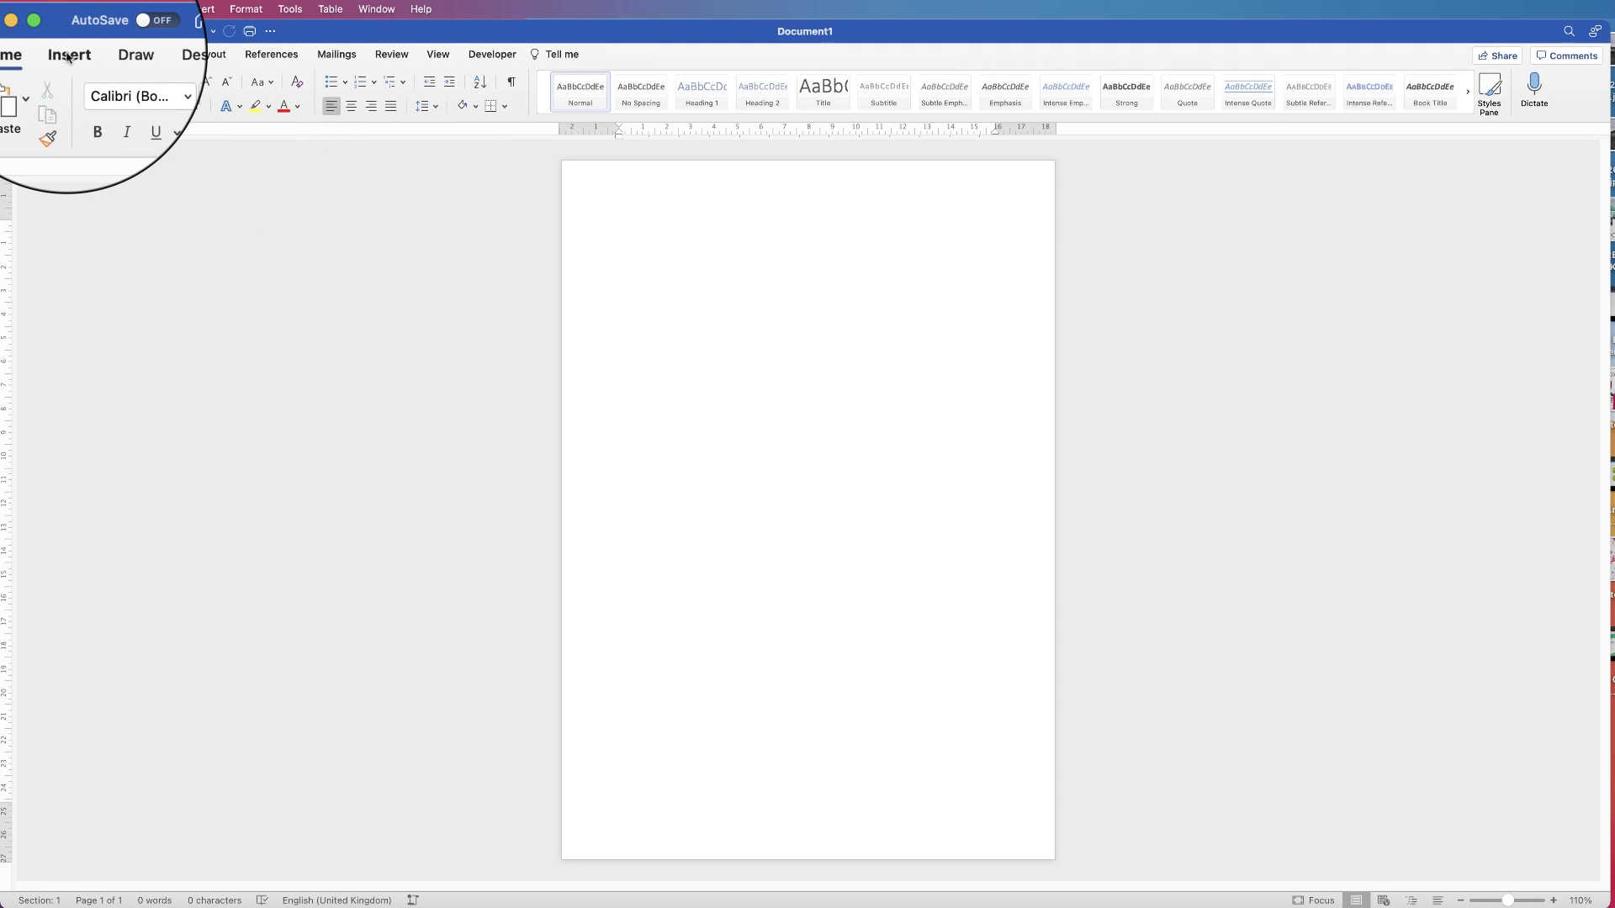
click(203, 86)
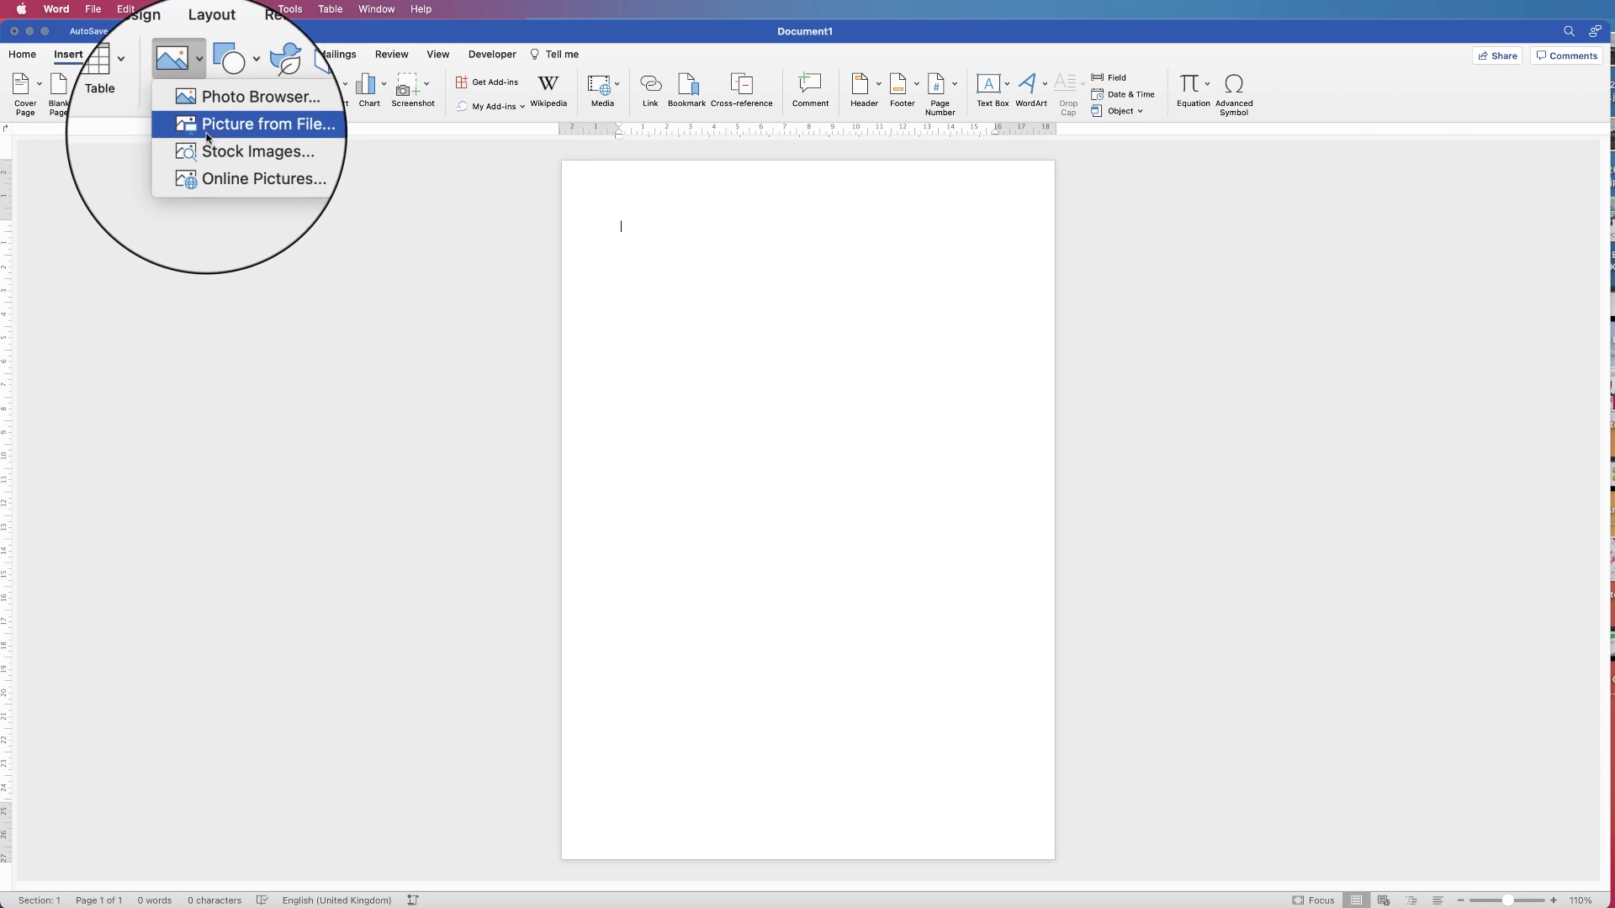
click(210, 146)
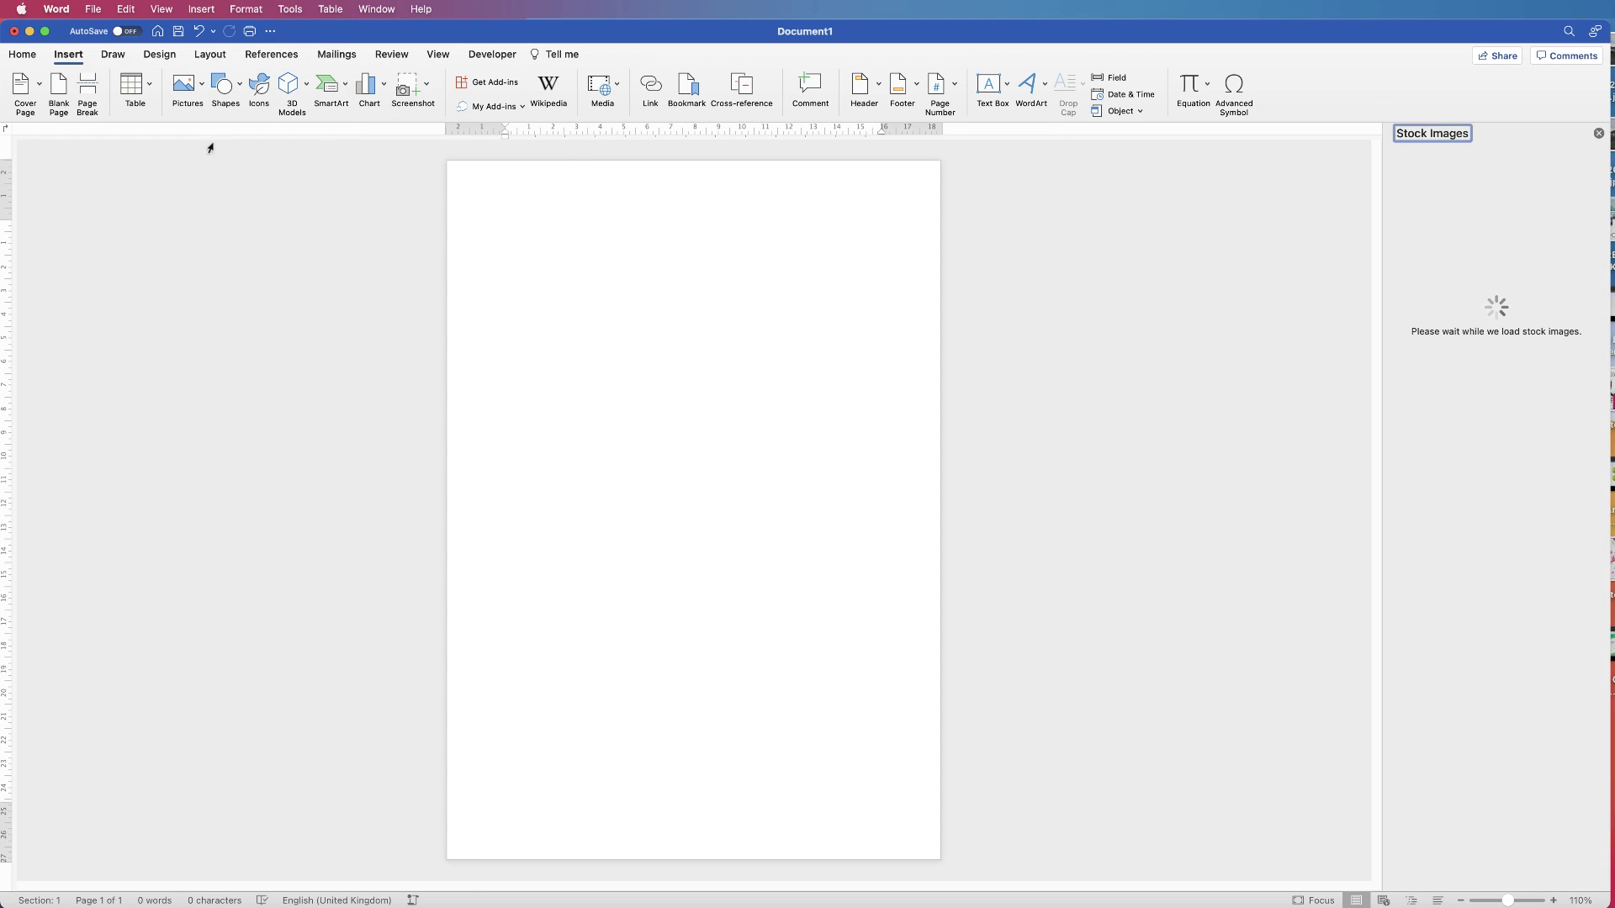
text(people)
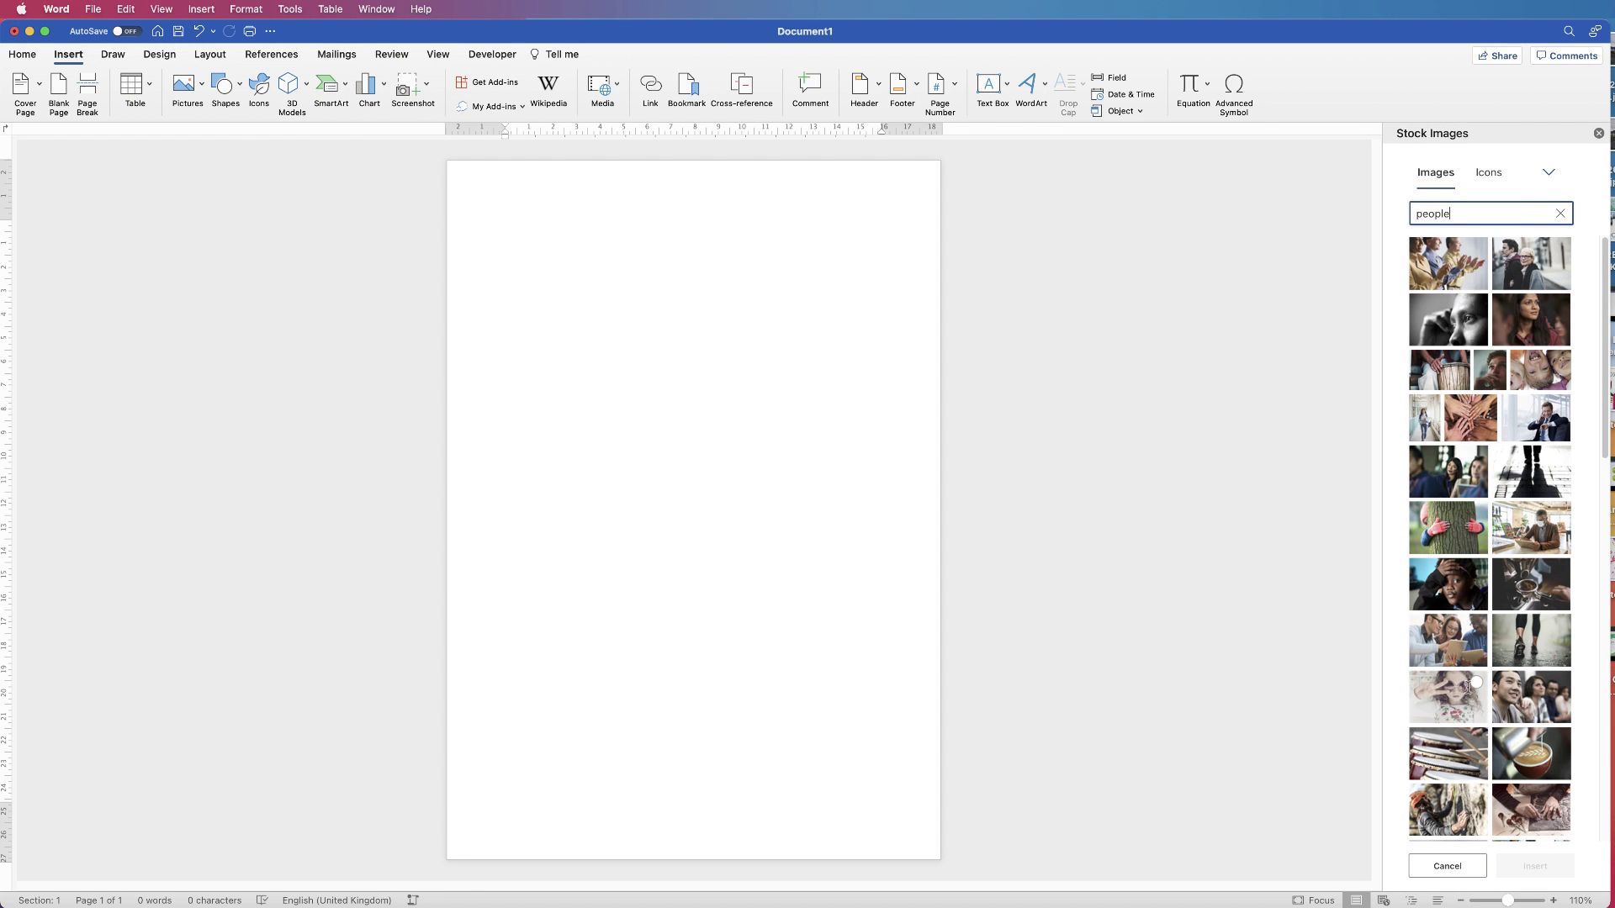
click(1477, 683)
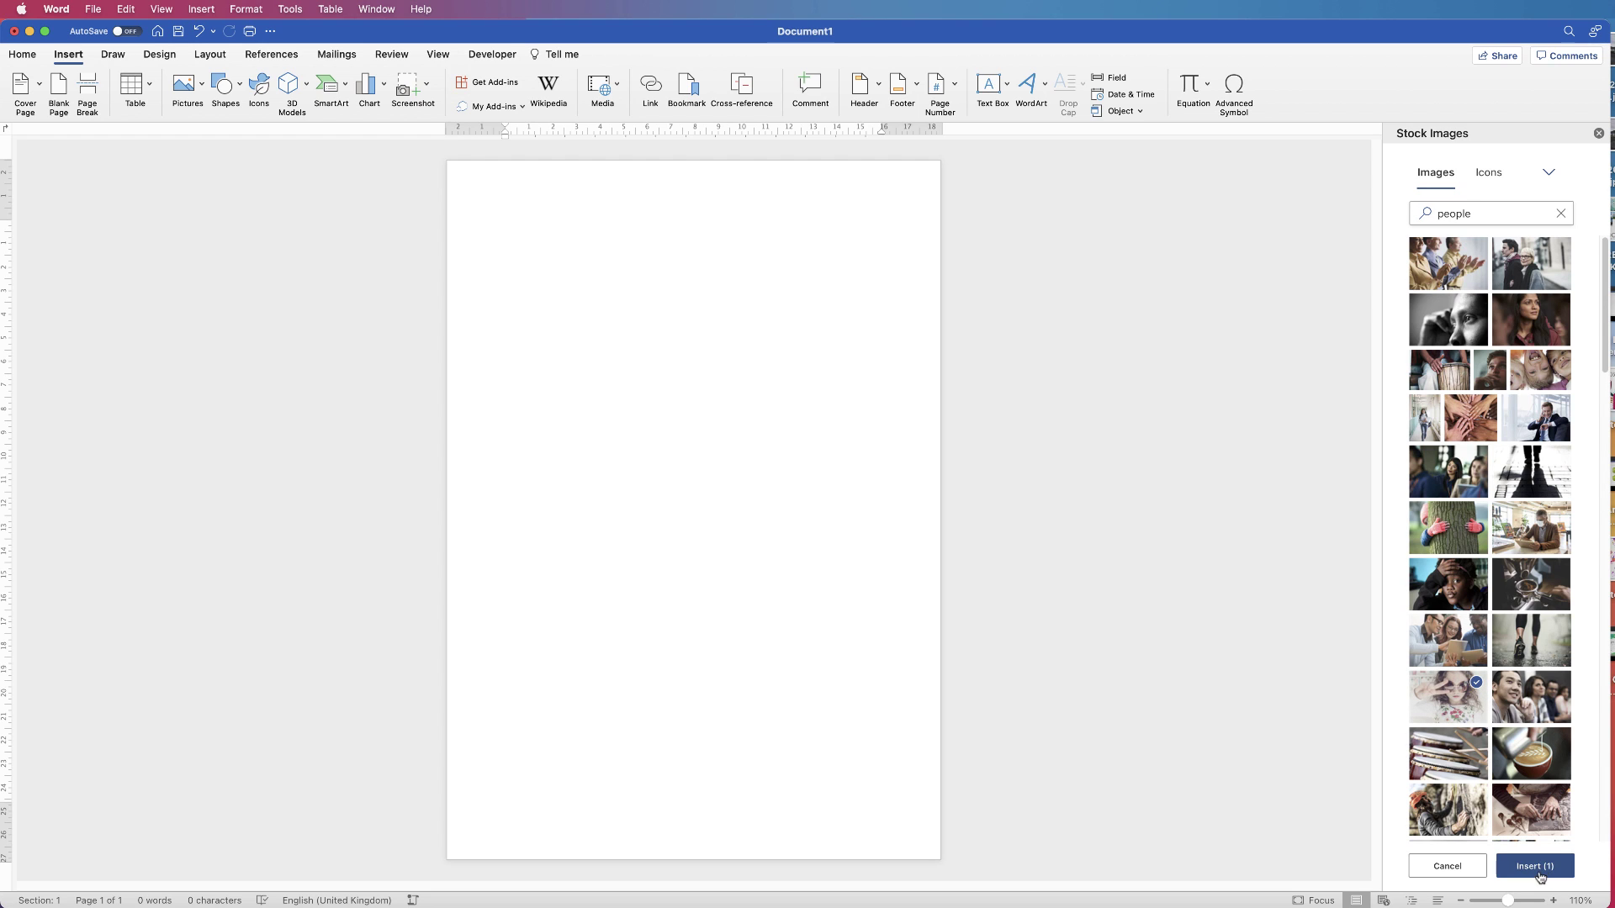
click(1537, 866)
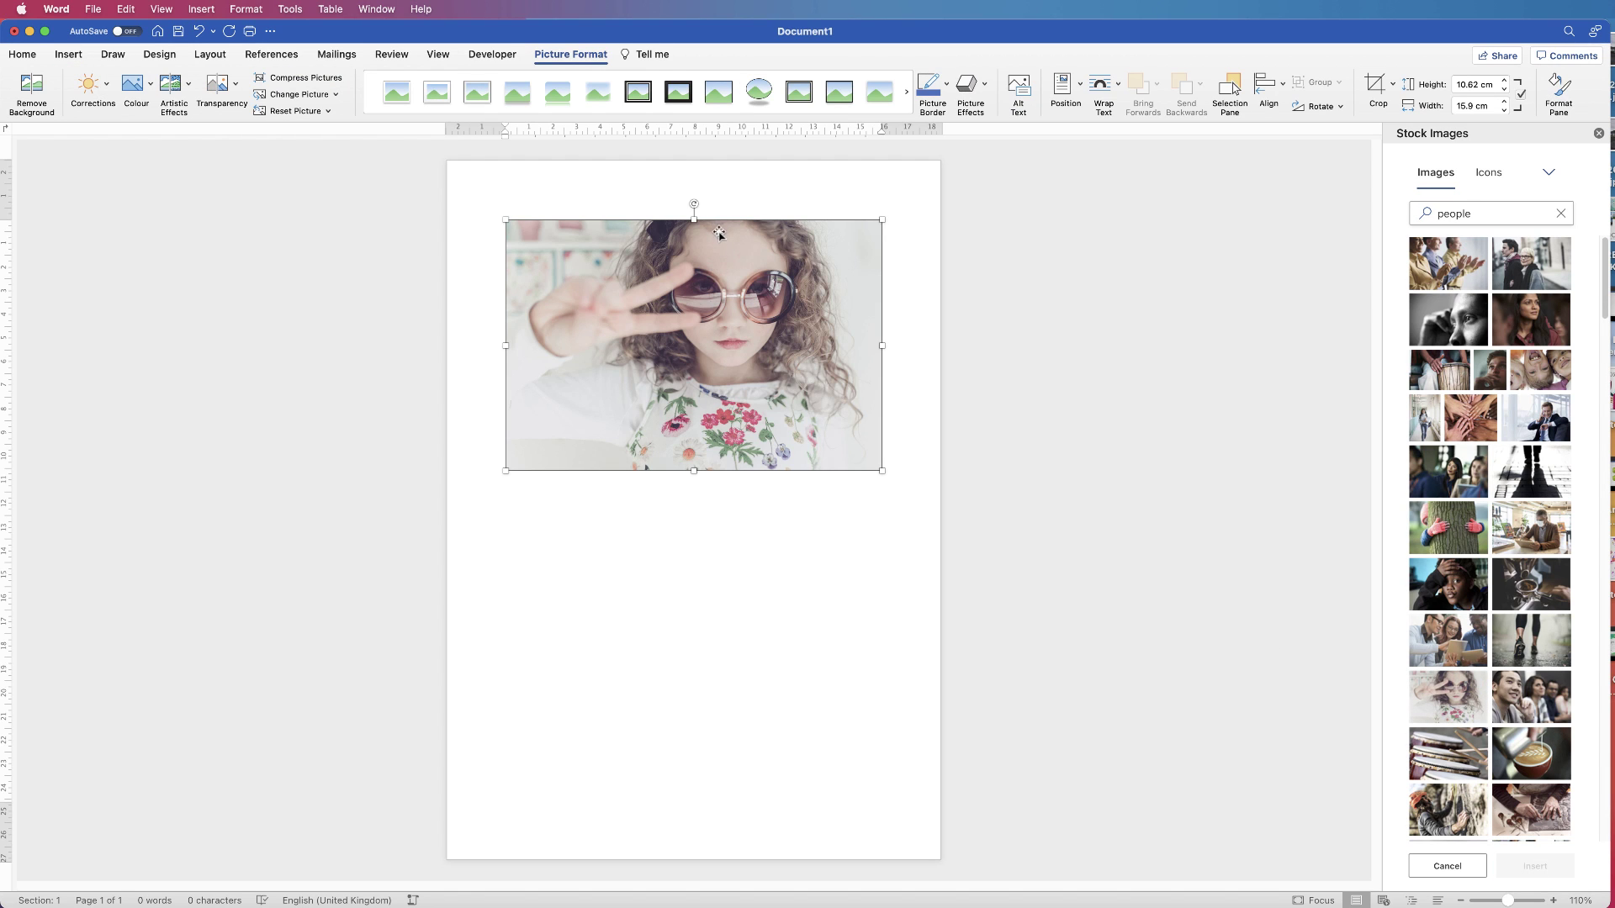
Set the girl photo's text wrapping to In Front of Text so it moves freely.
drag(718, 233, 809, 246)
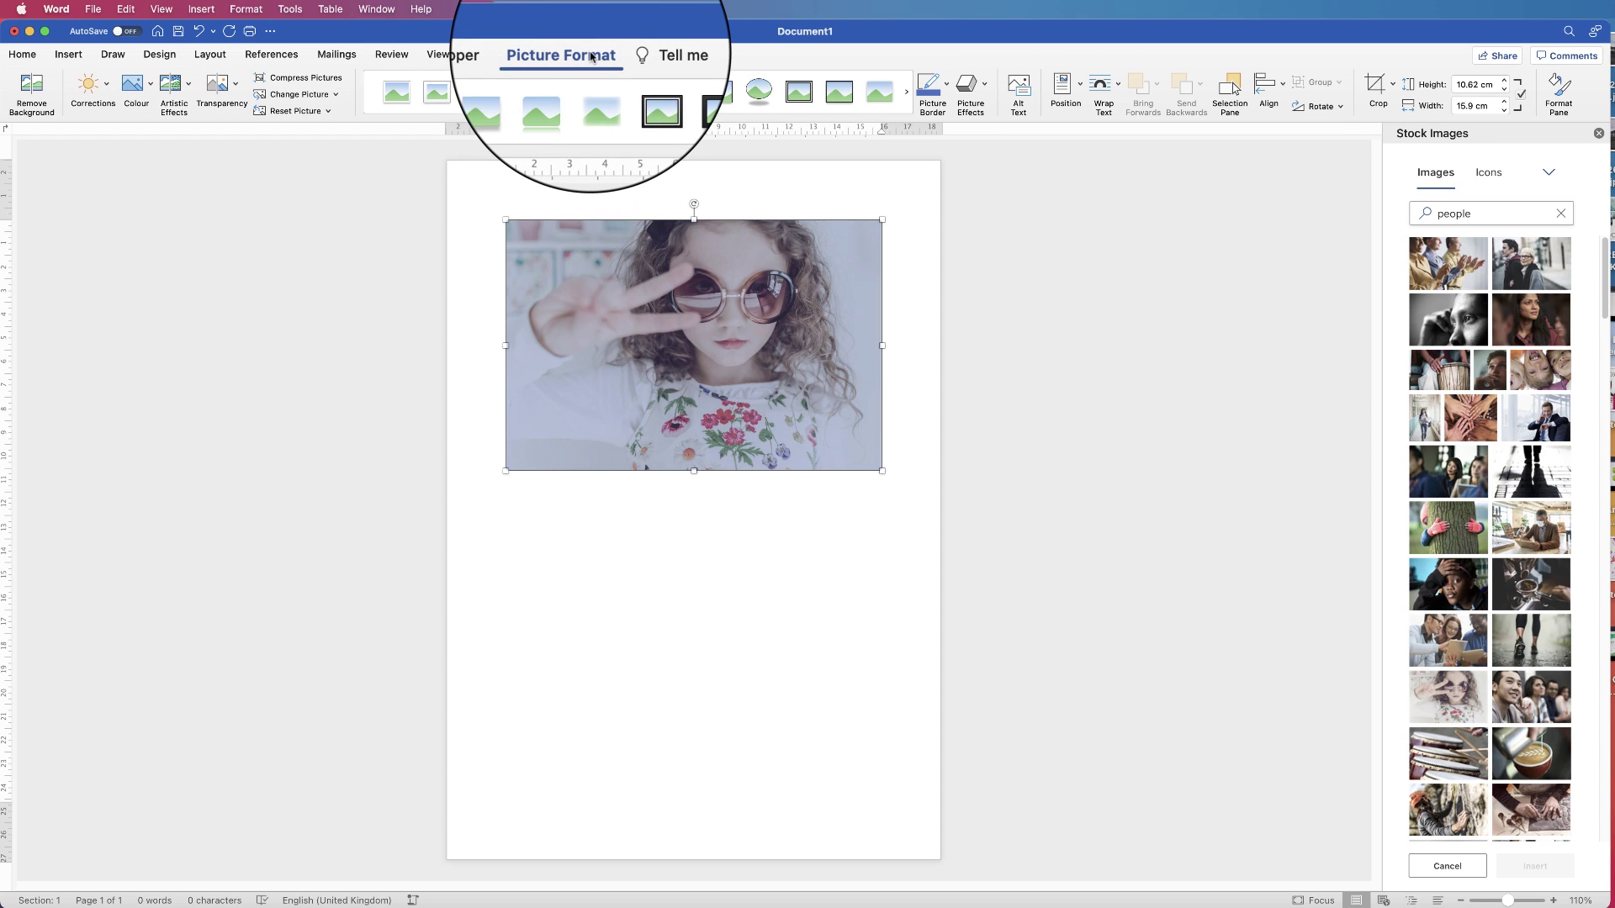
click(1117, 88)
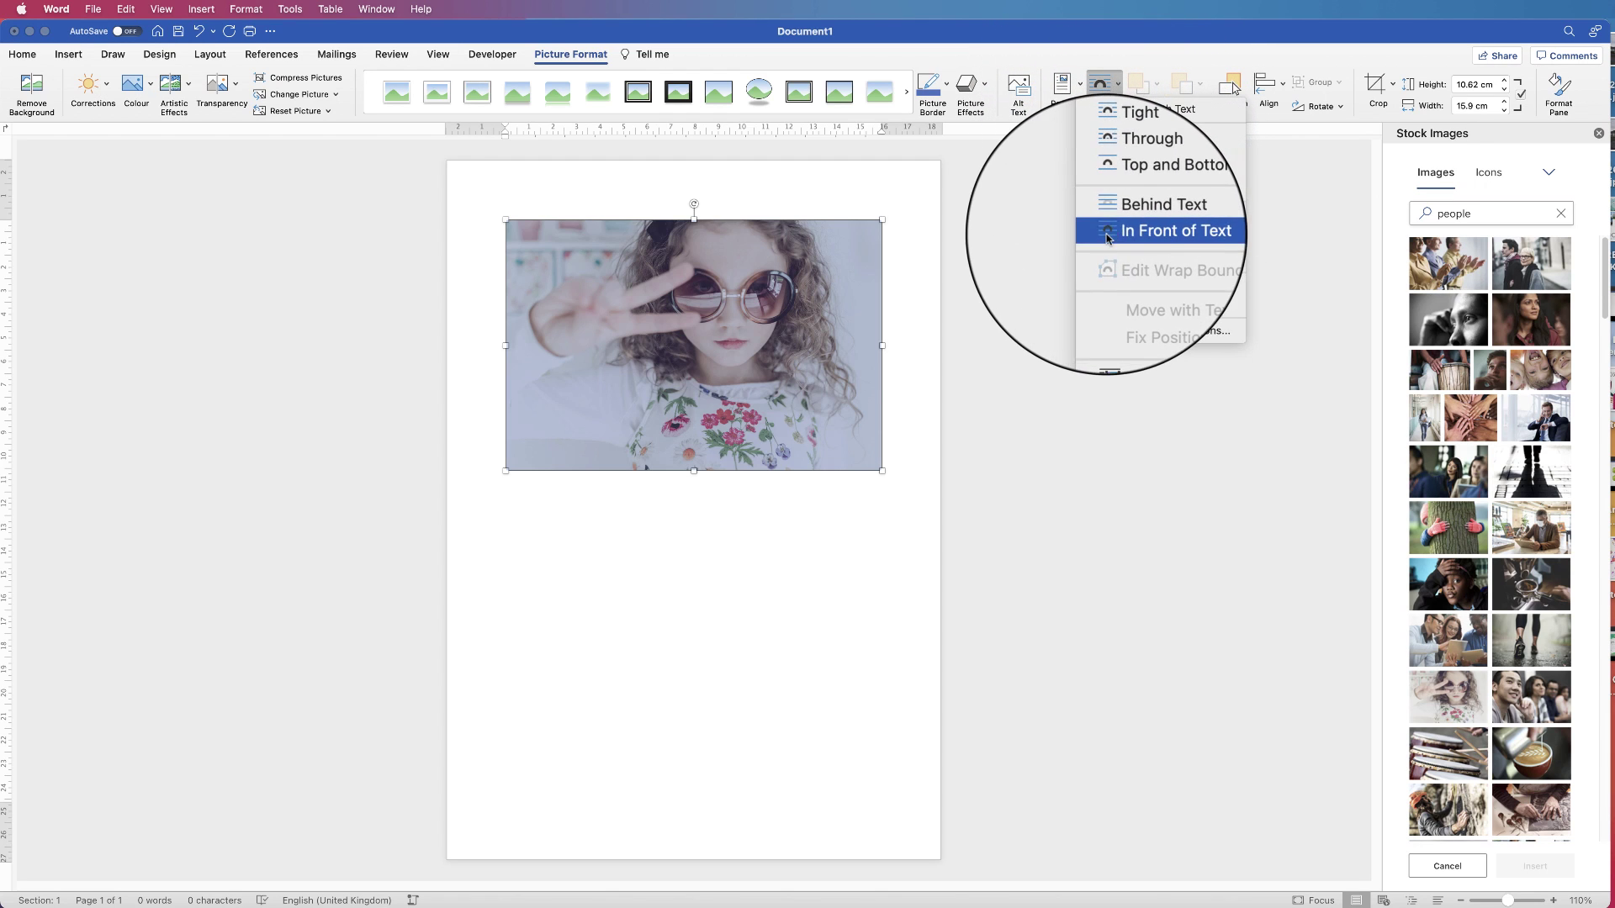
click(1107, 238)
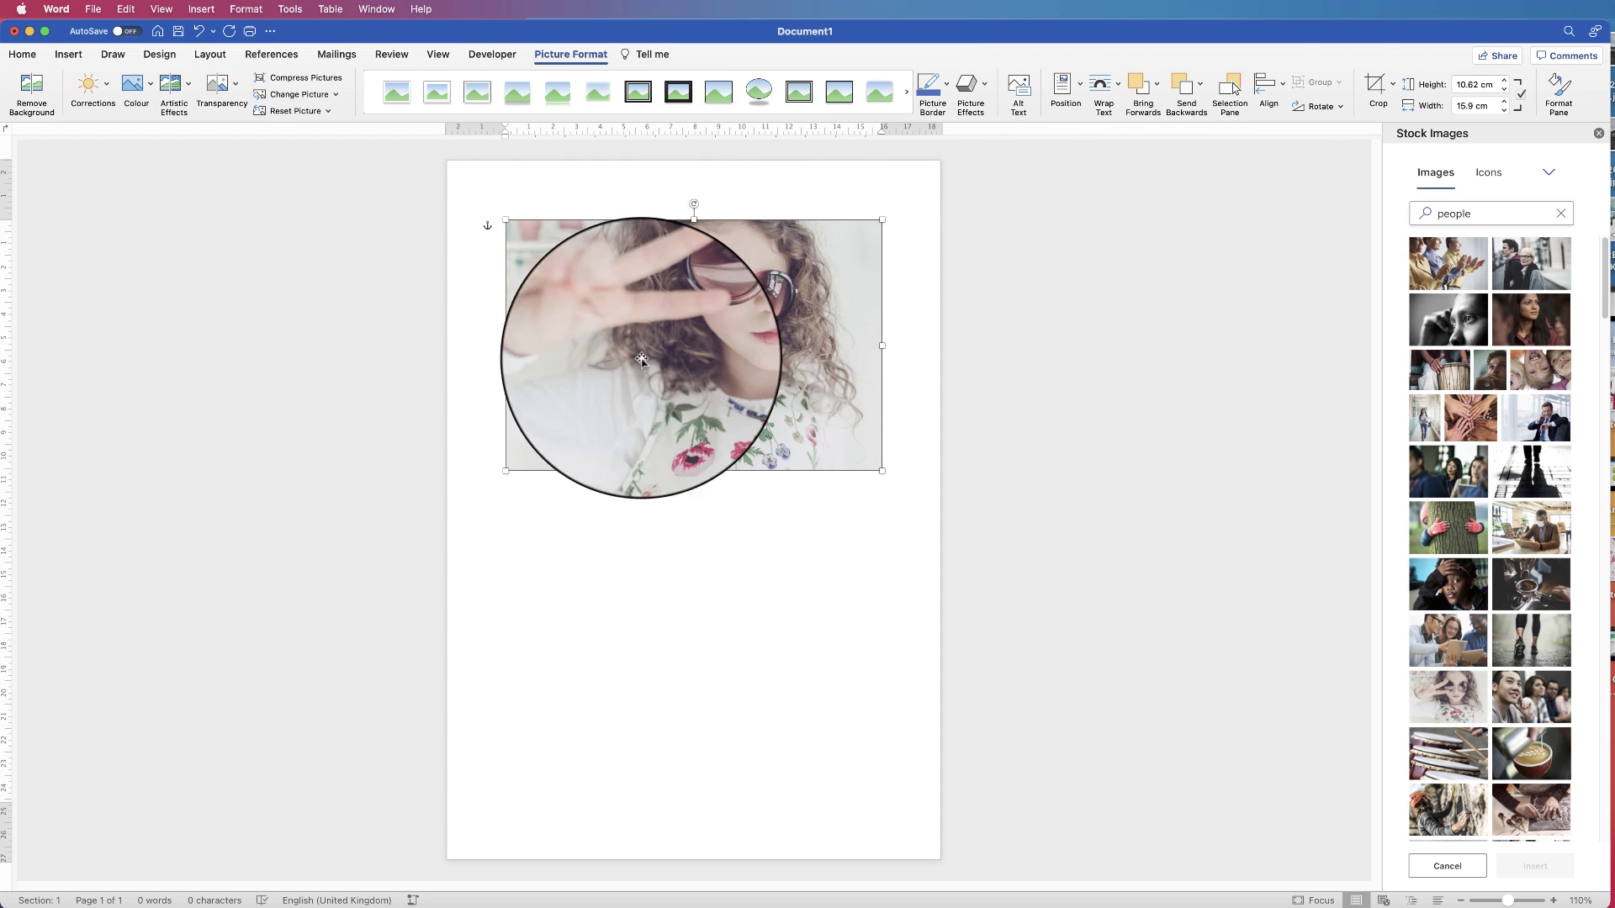
right_click(729, 300)
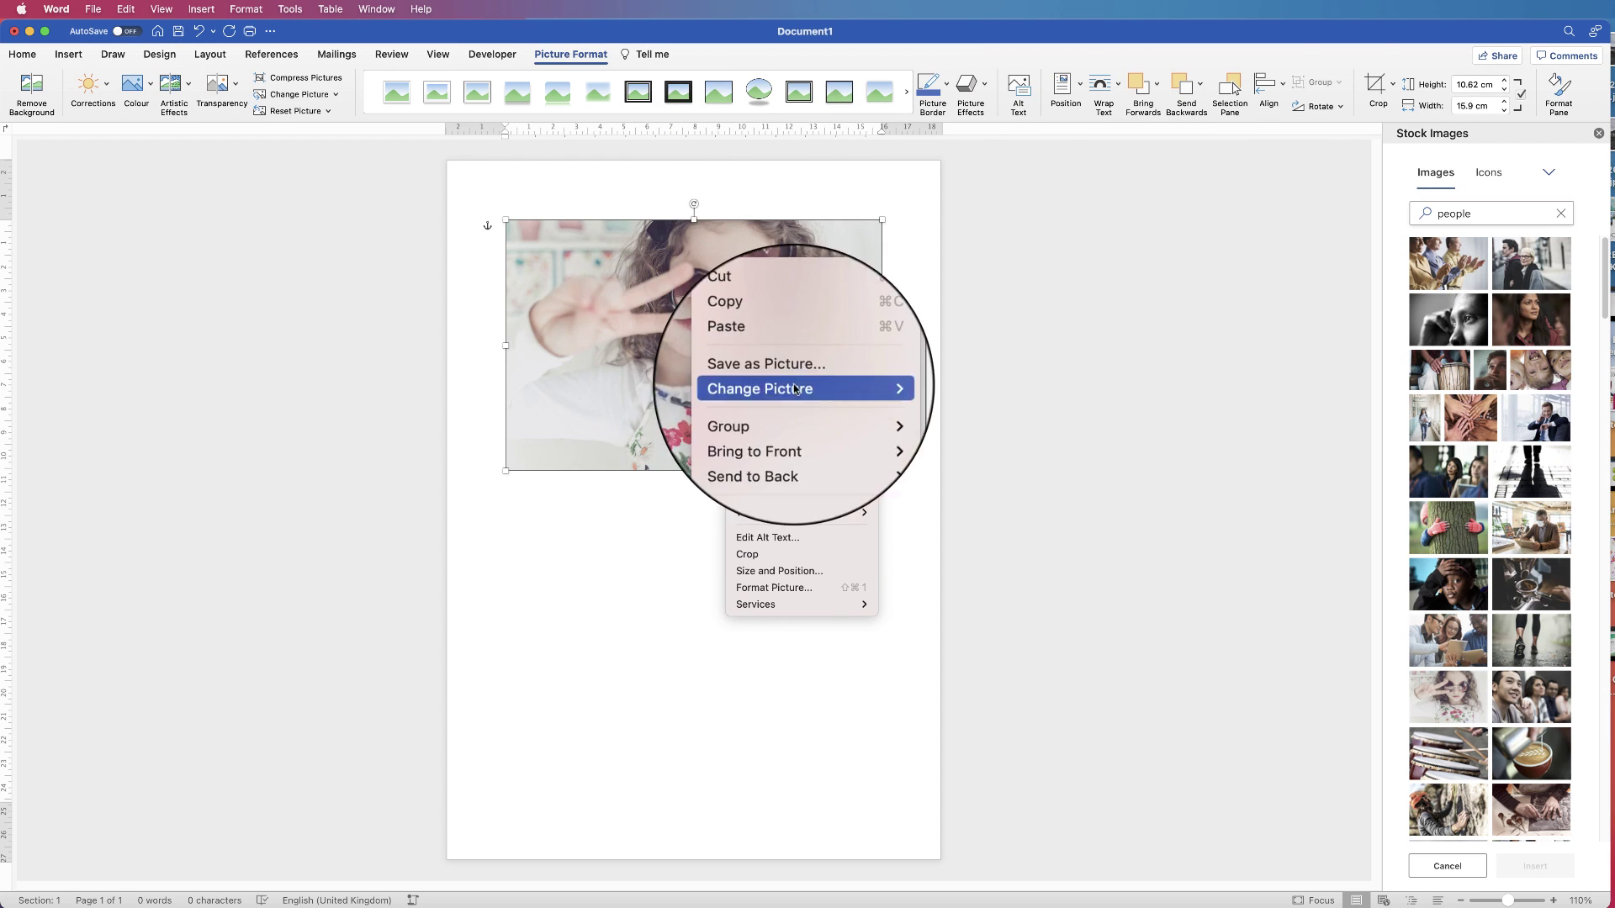
mouse_move(825, 515)
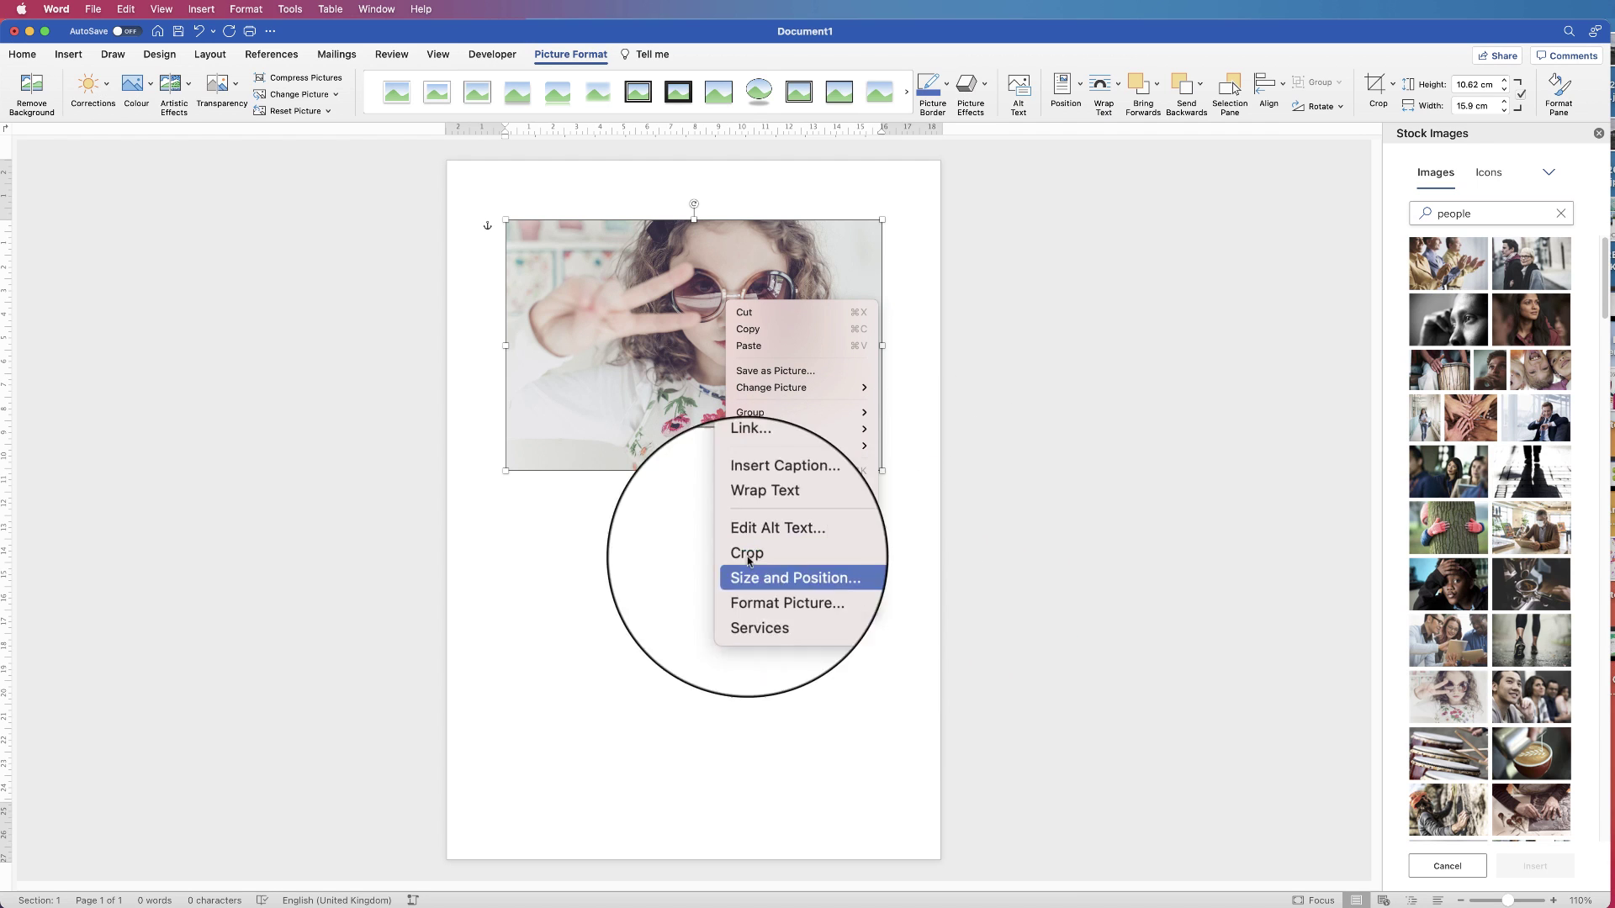
click(709, 545)
Move the photo to the top-left corner and resize it to 5.37 × 8.05 cm.
mouse_move(726, 310)
mouse_down()
mouse_move(682, 382)
mouse_move(855, 495)
mouse_move(787, 668)
mouse_move(696, 681)
mouse_move(746, 620)
mouse_move(764, 358)
mouse_move(674, 274)
mouse_move(736, 289)
mouse_up()
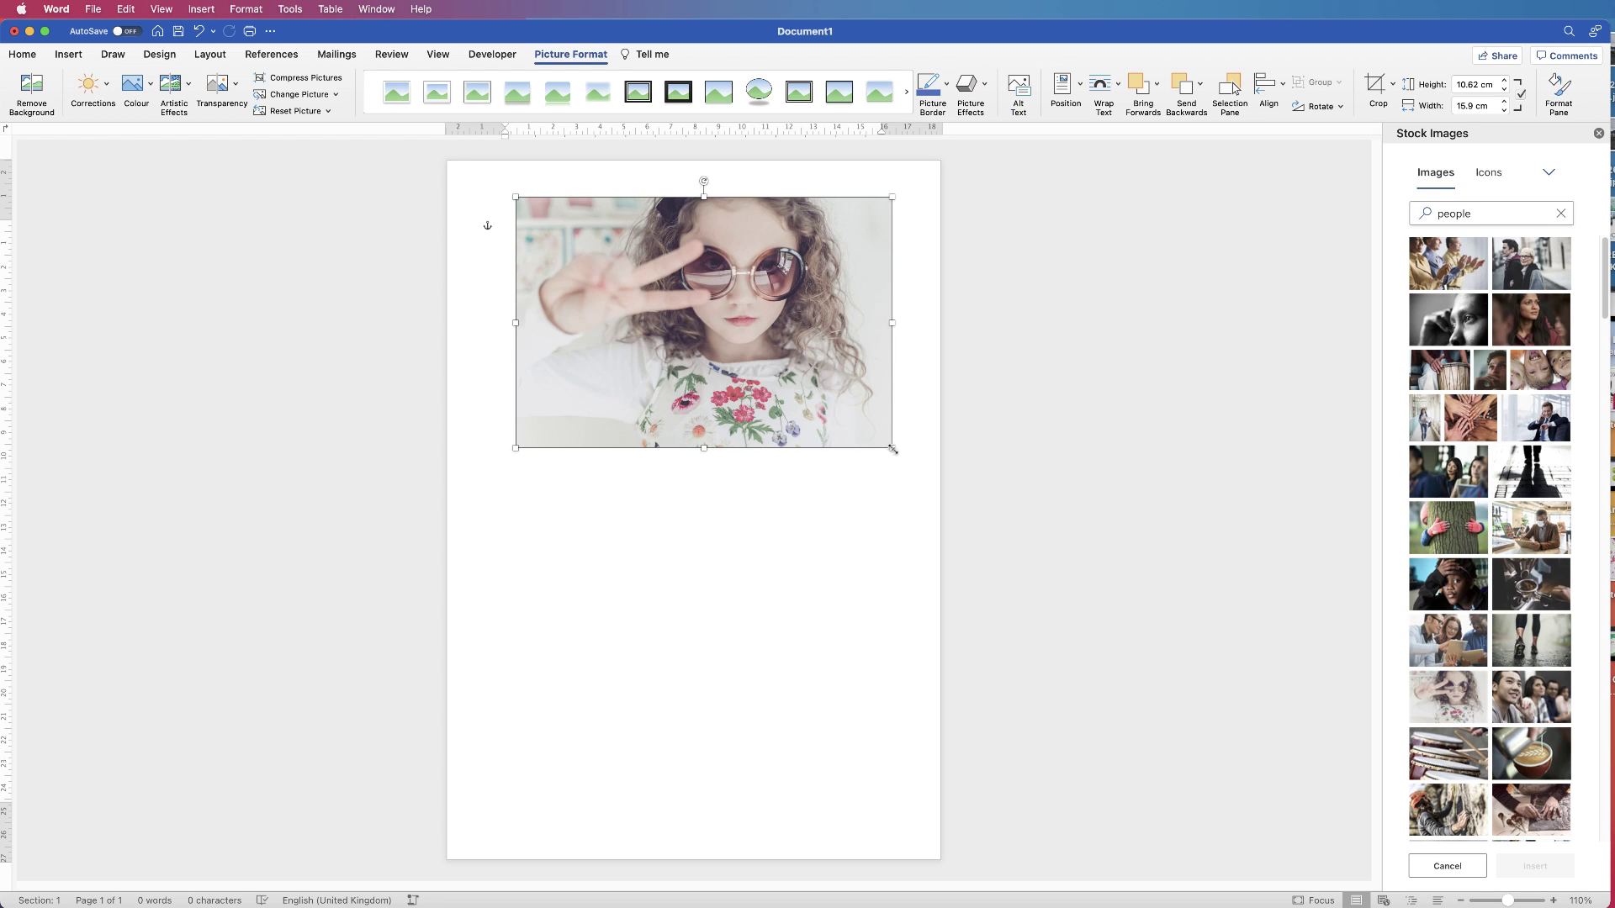
drag(894, 451, 611, 304)
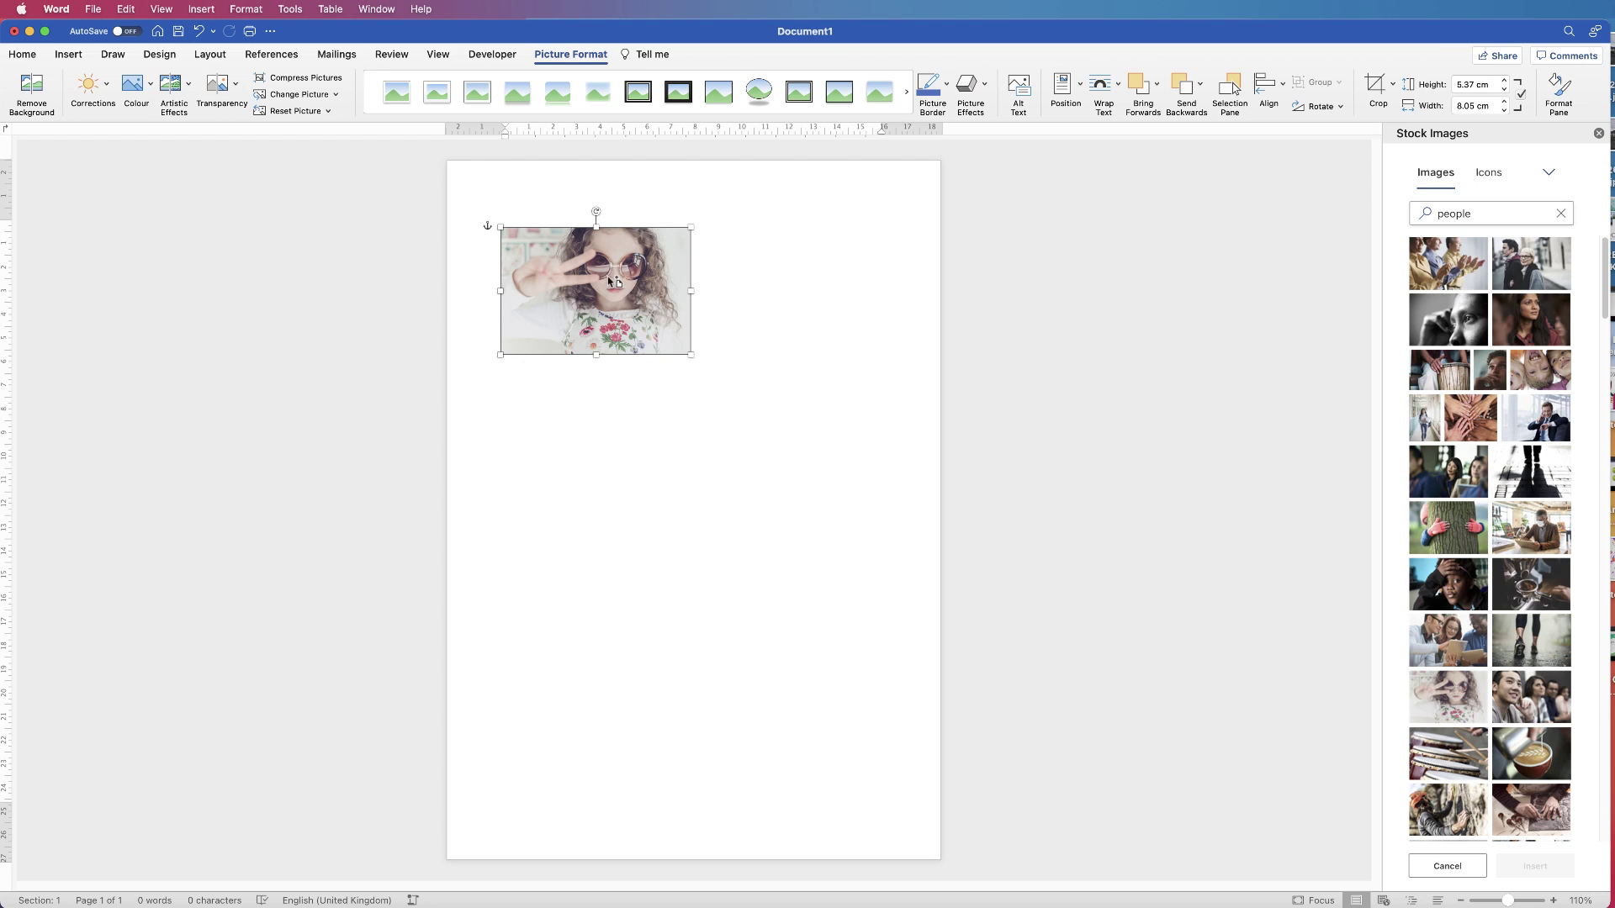
Duplicate the photo into four copies and arrange them in a rough 2×2 grid.
drag(609, 280, 737, 488)
click(771, 533)
click(812, 300)
drag(812, 300, 829, 292)
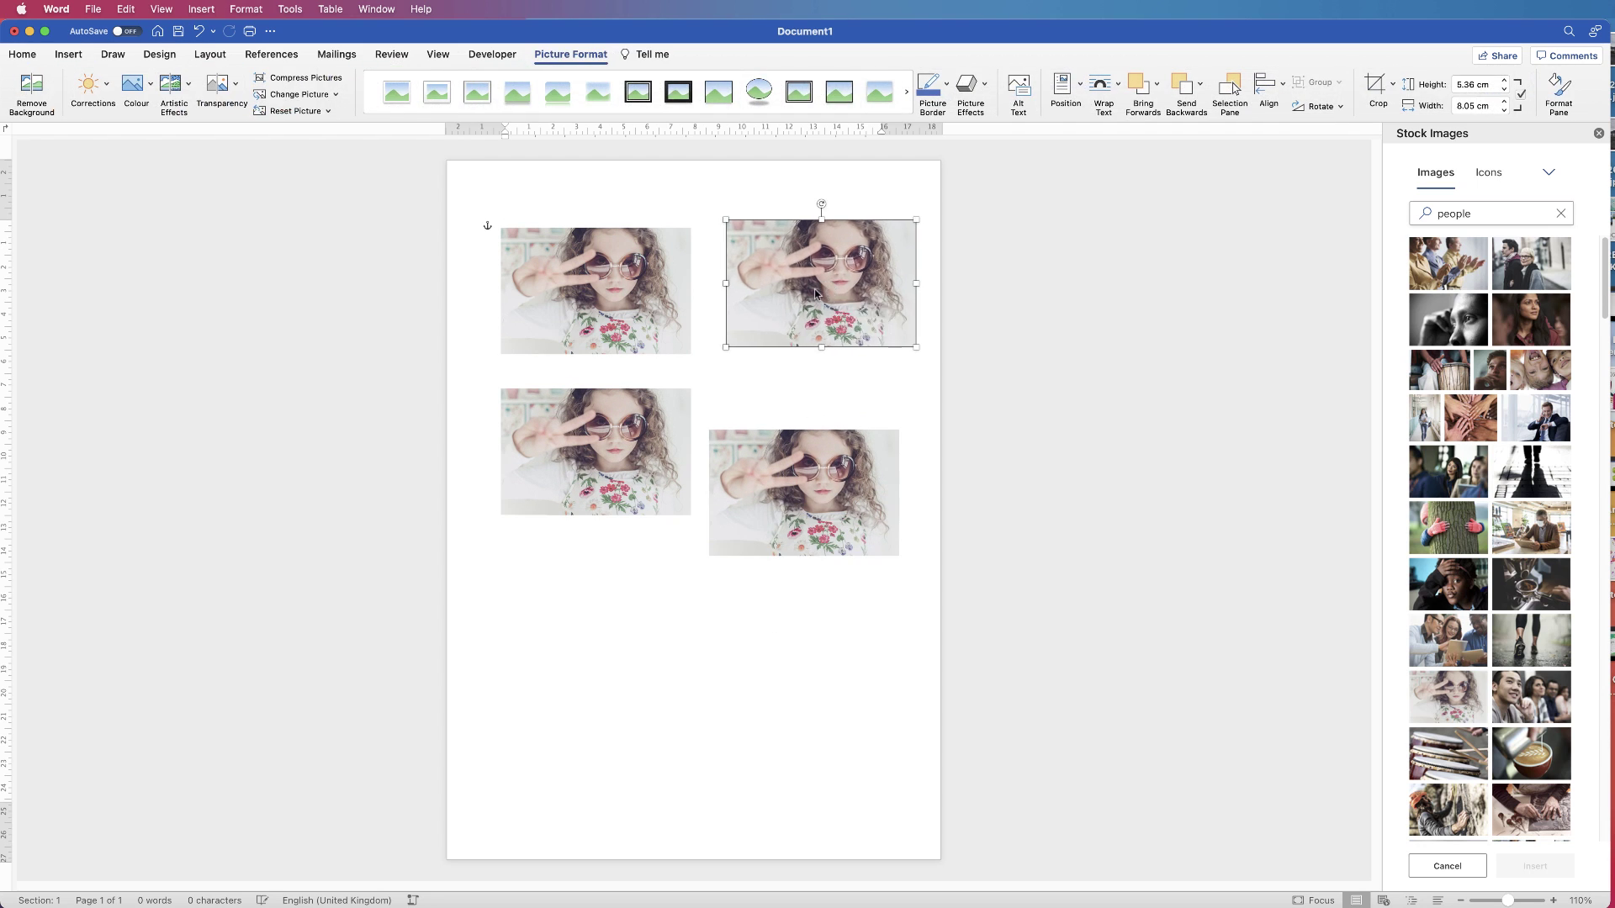
drag(646, 300, 630, 290)
drag(625, 440, 612, 440)
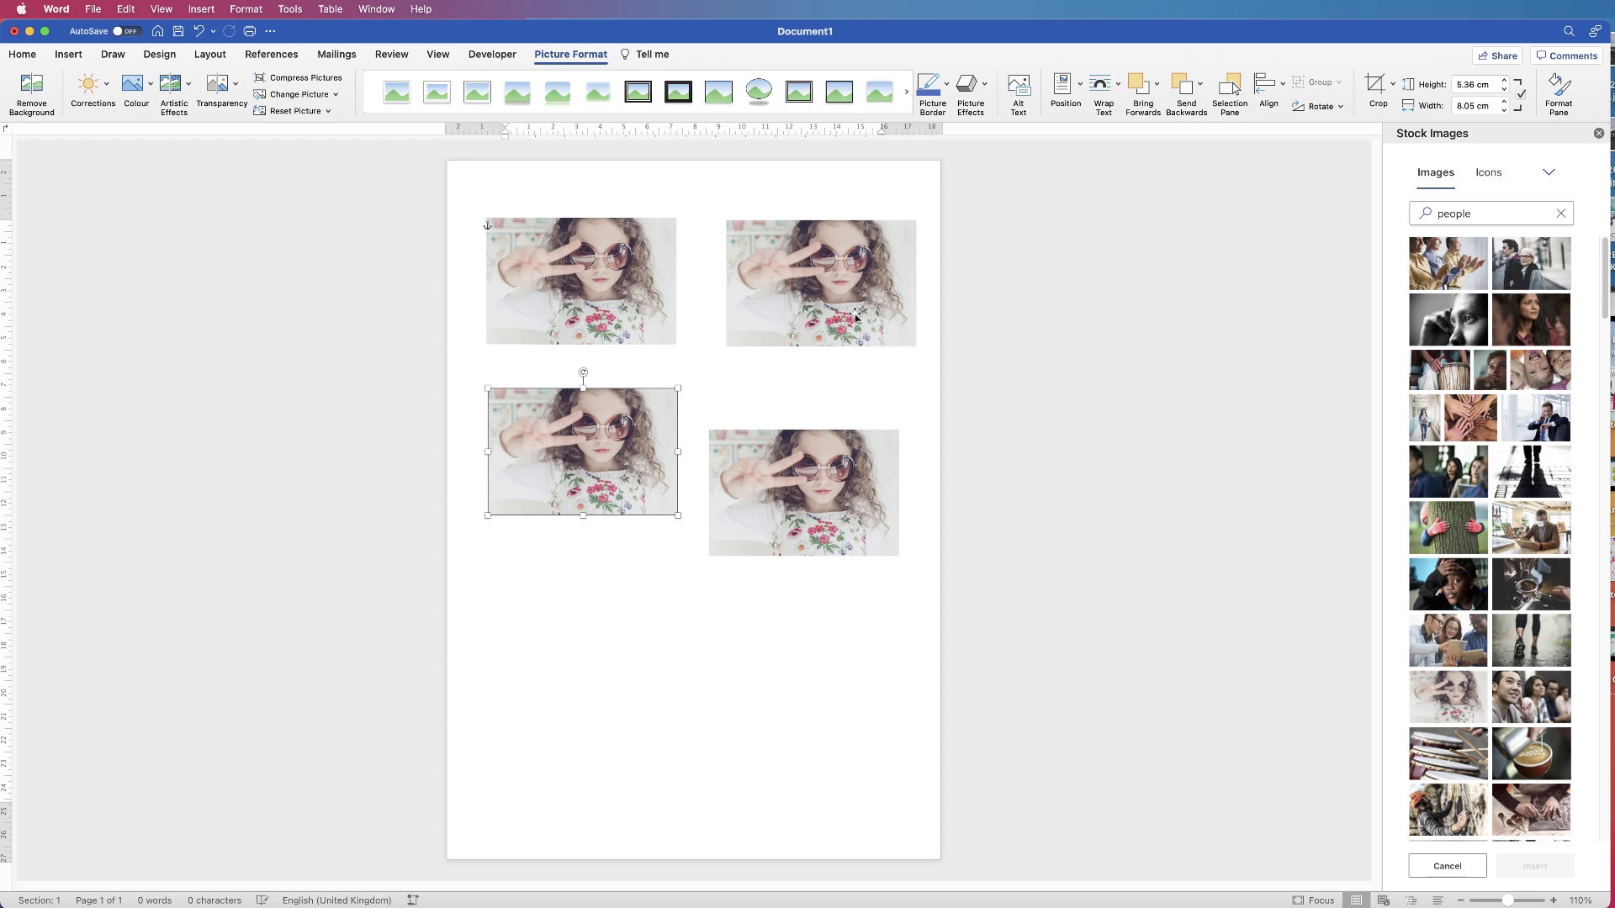
drag(794, 503, 794, 460)
click(824, 304)
drag(814, 311, 810, 309)
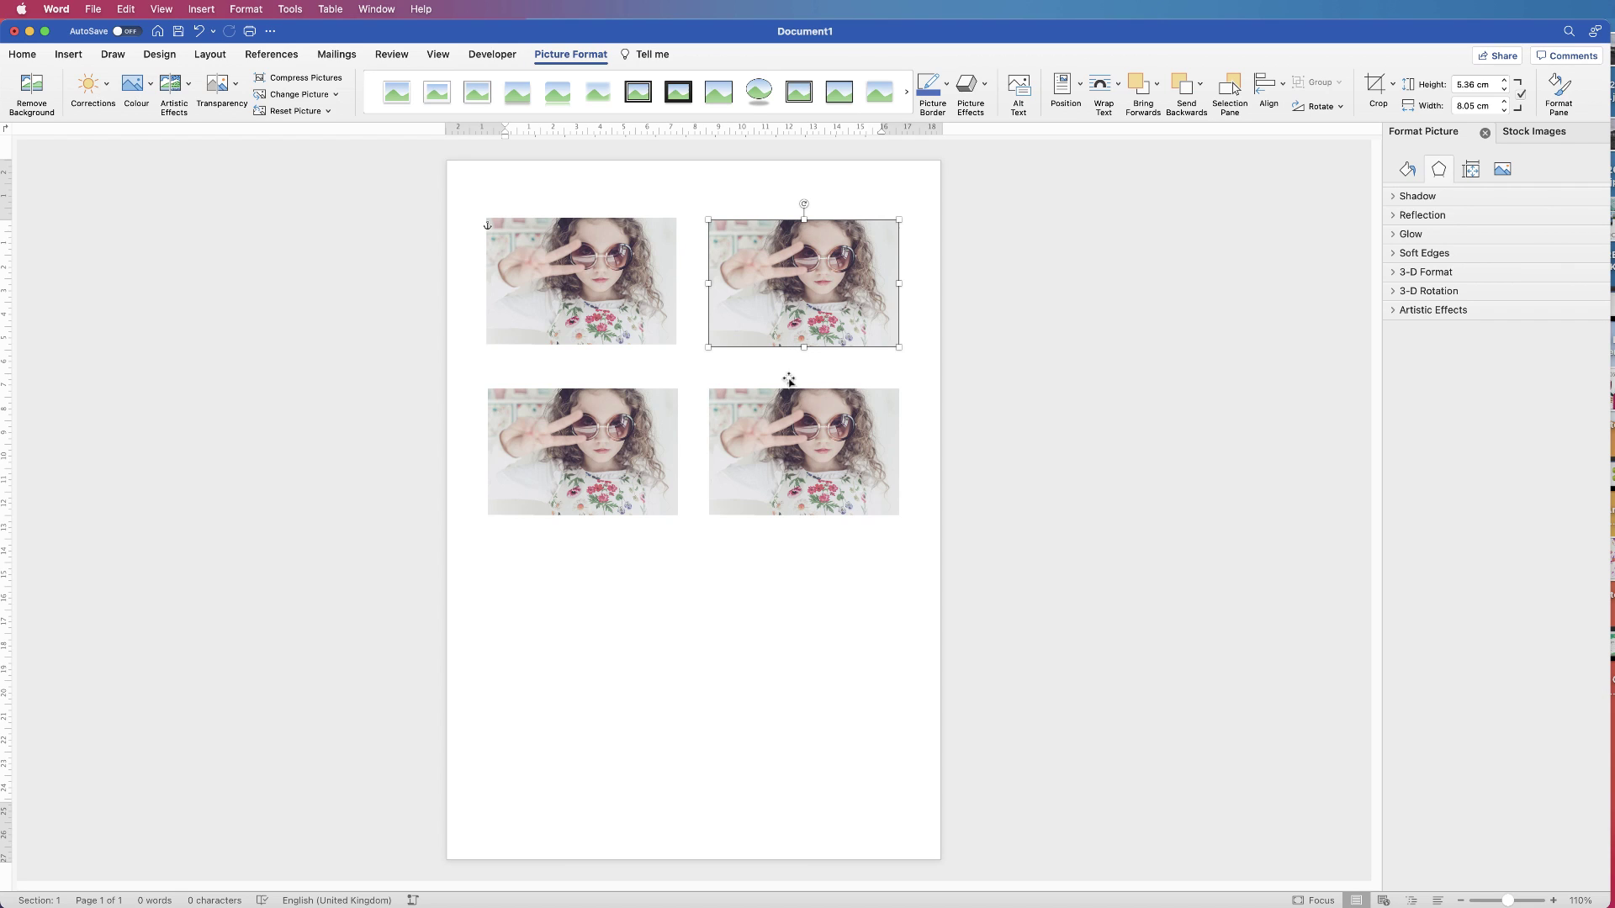
Align the two right-column photos to centre on each other.
shift+click(805, 446)
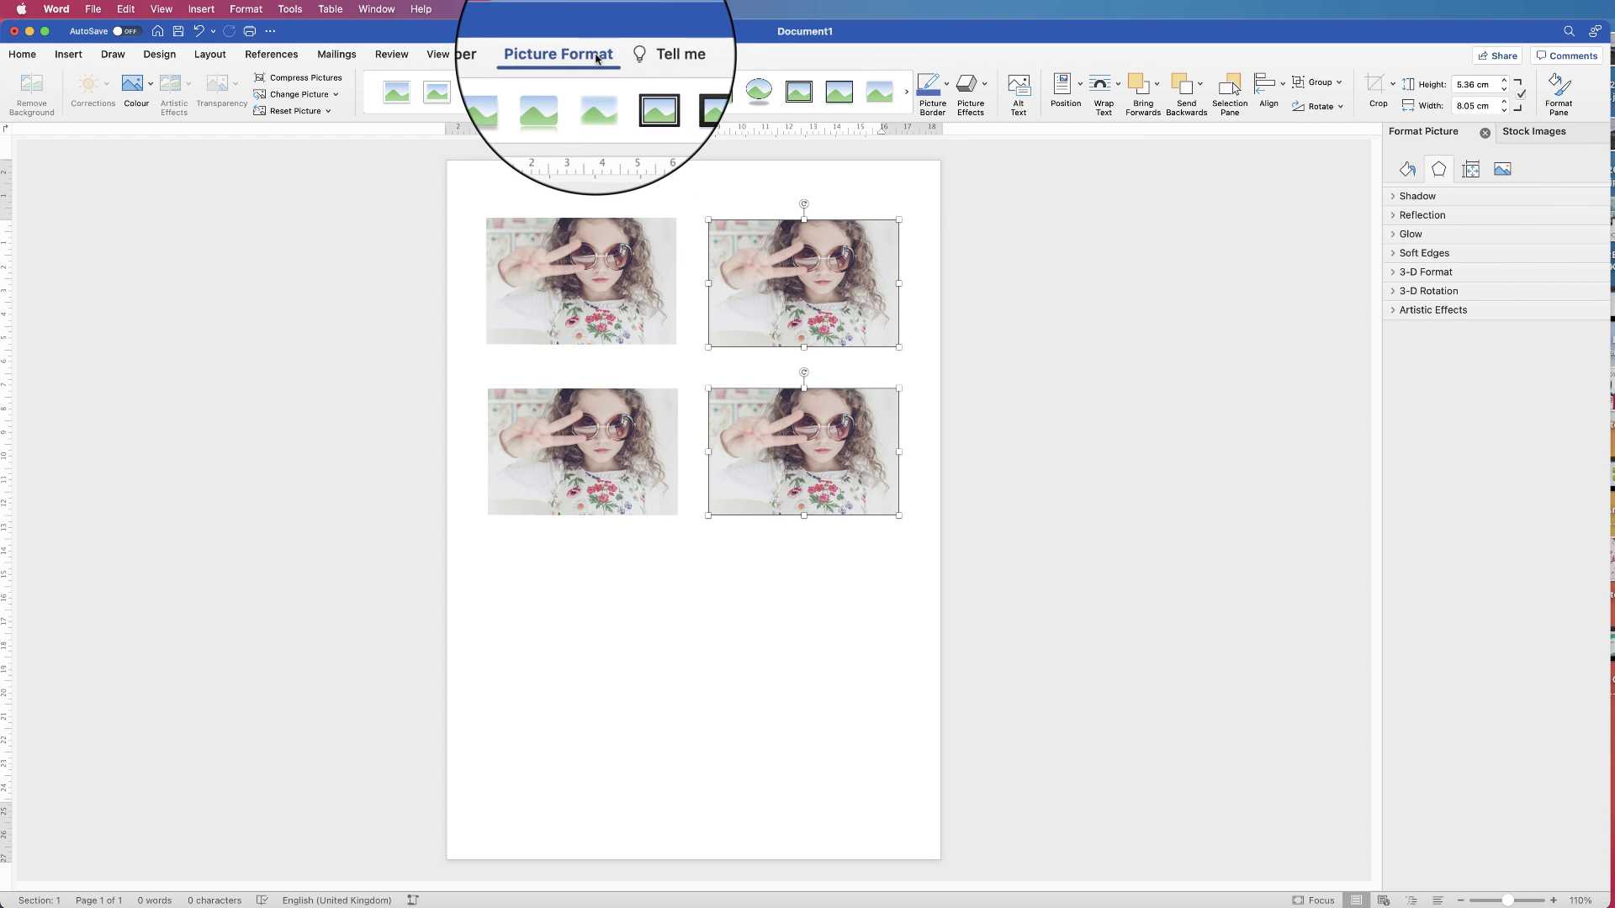
click(1282, 84)
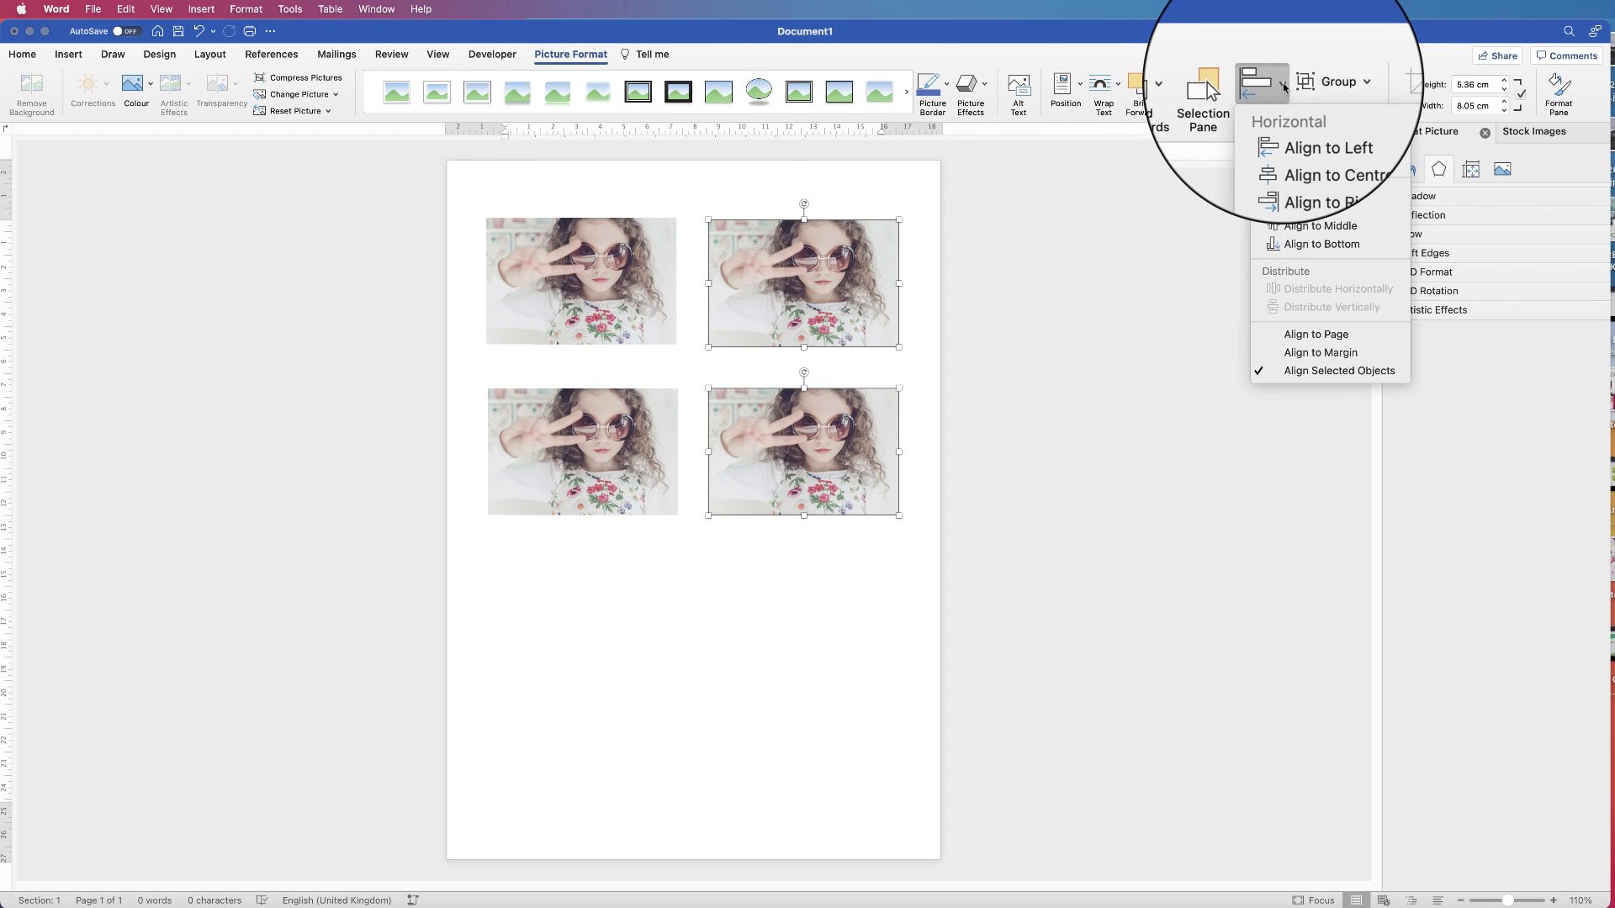
click(1305, 148)
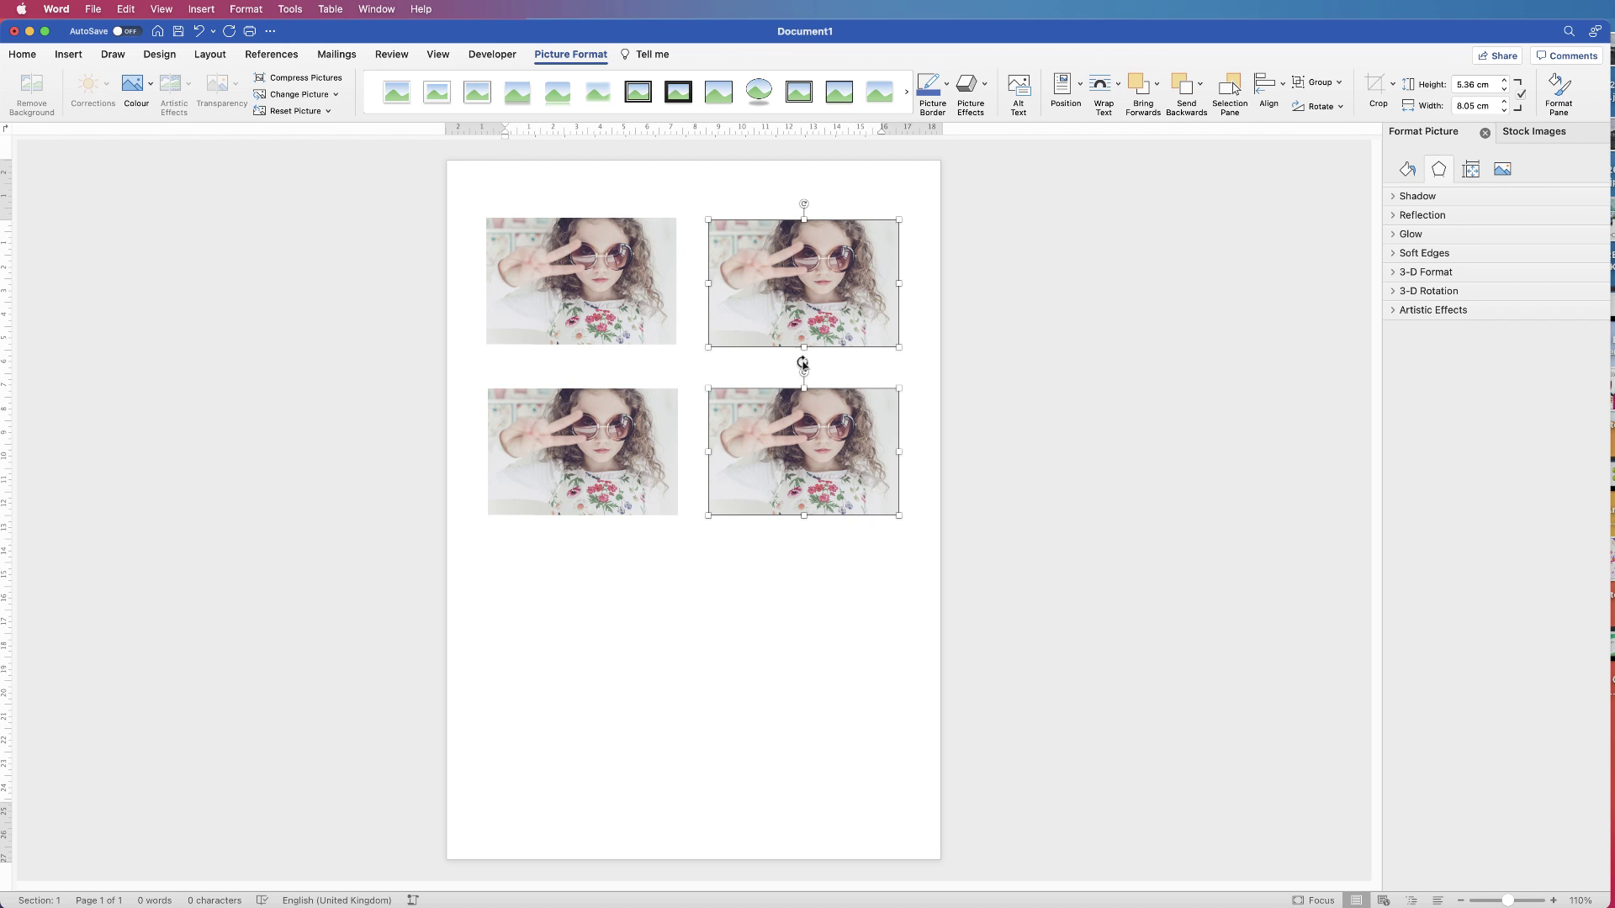
Align the two left-column photos to centre on each other.
click(609, 432)
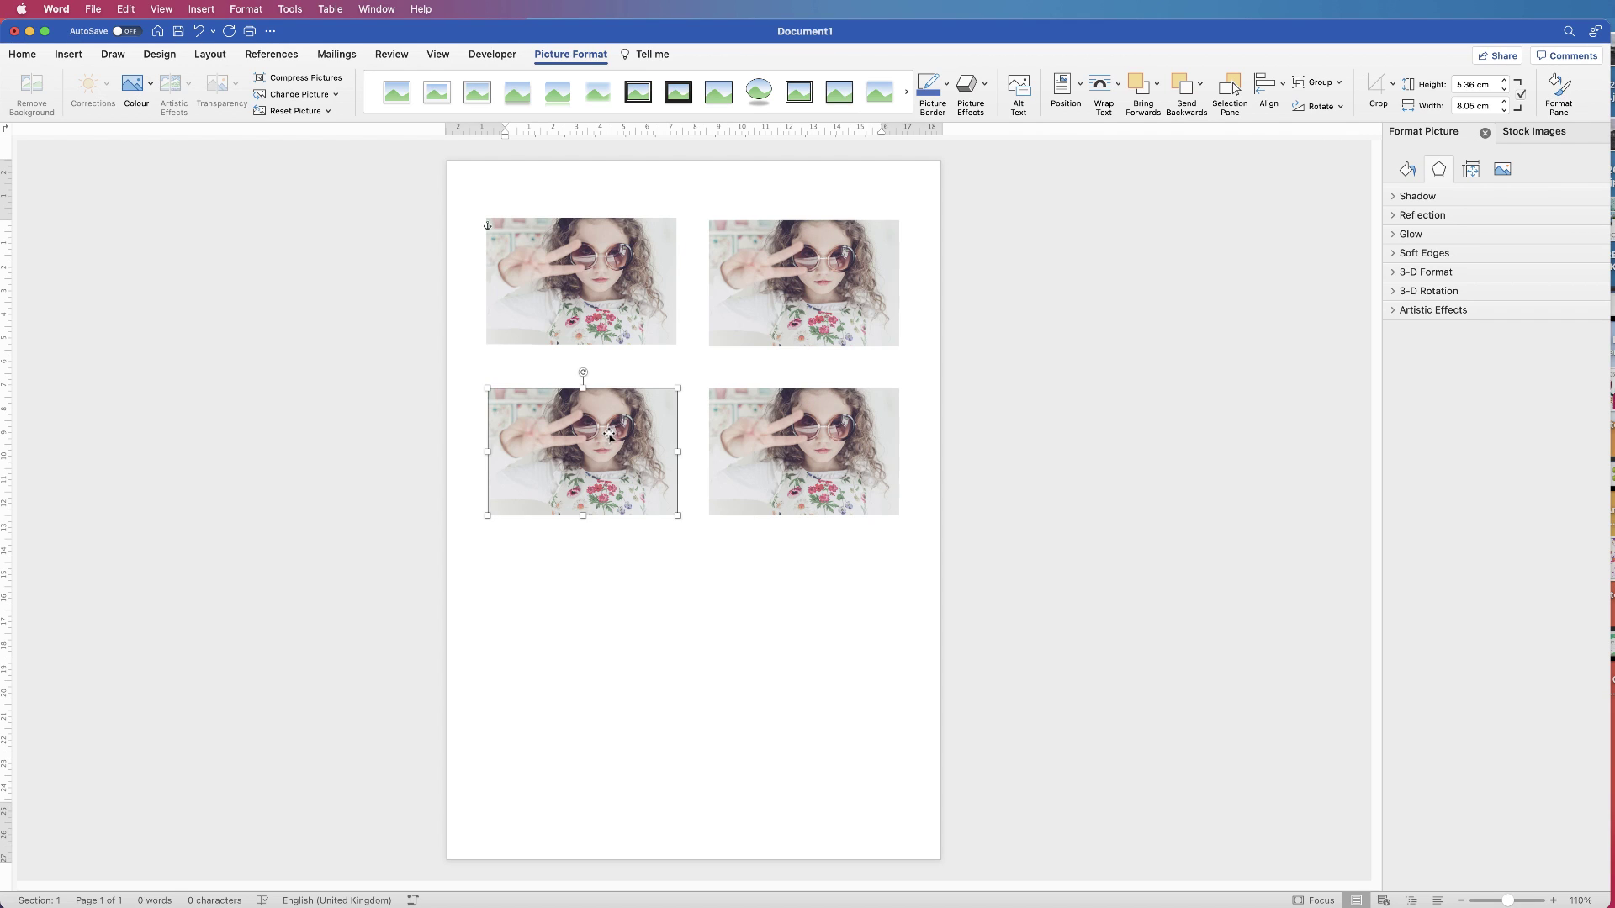
shift+click(607, 290)
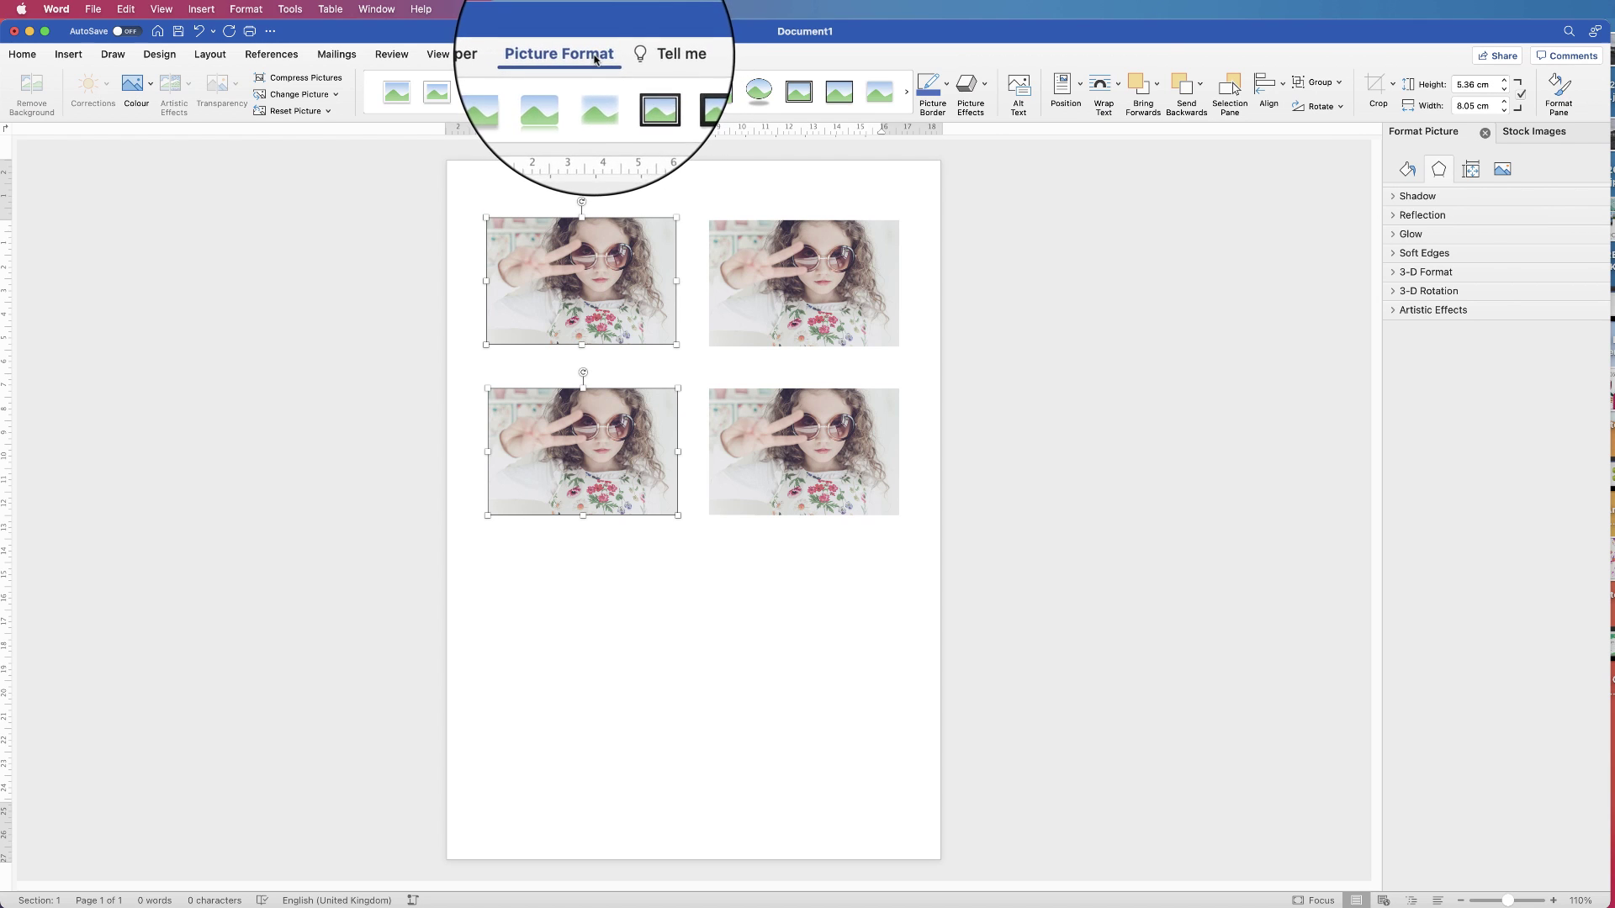
click(1267, 84)
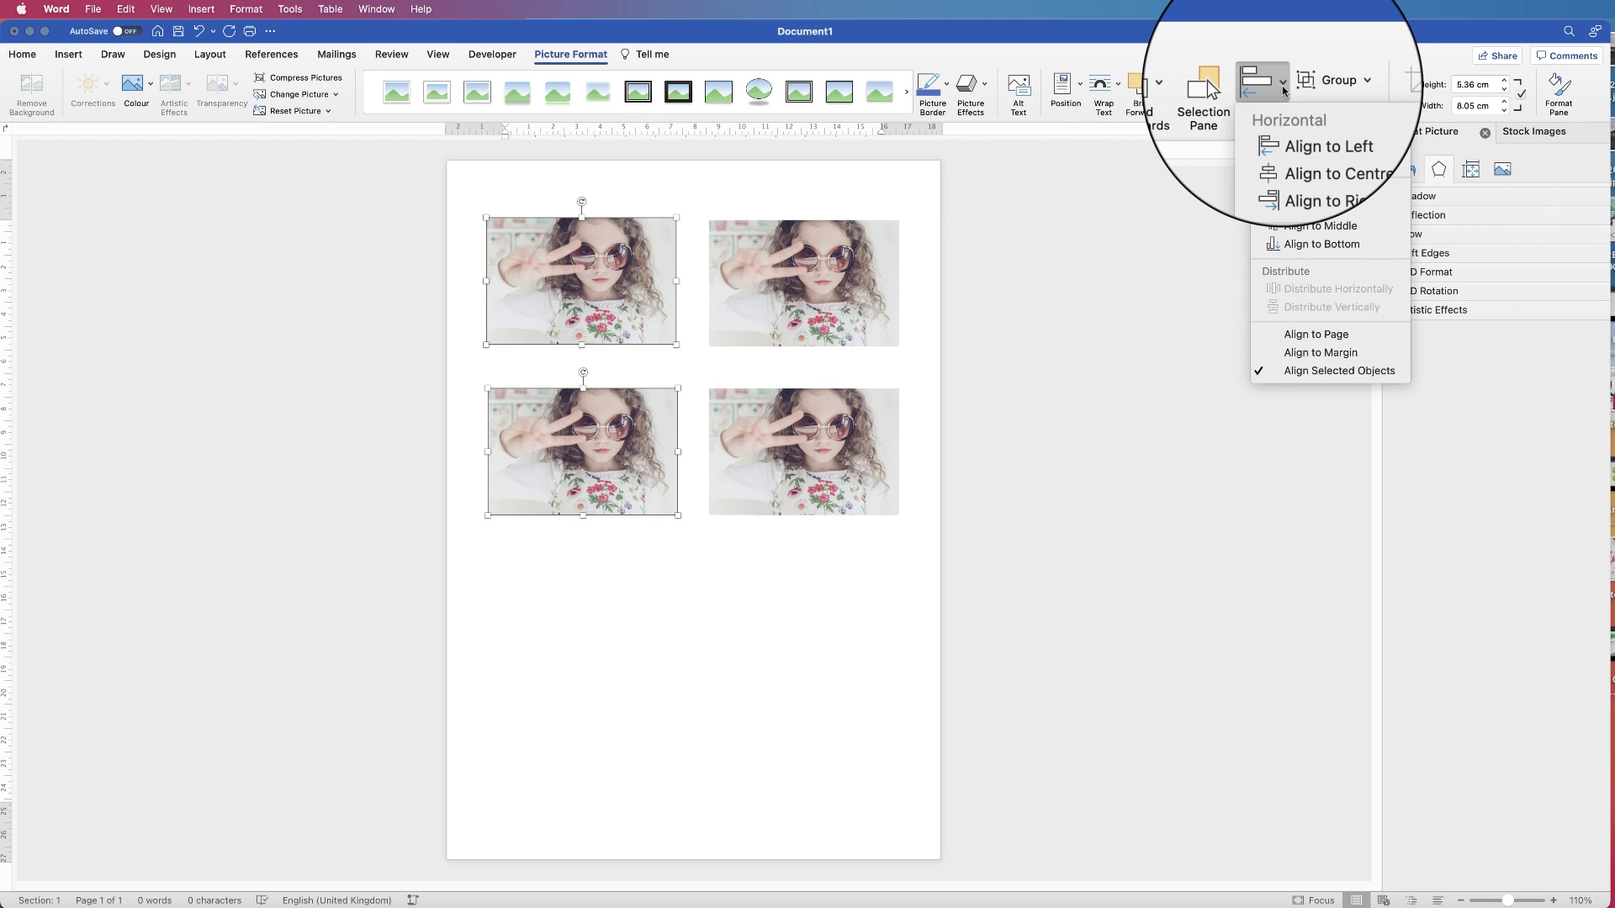
click(1298, 147)
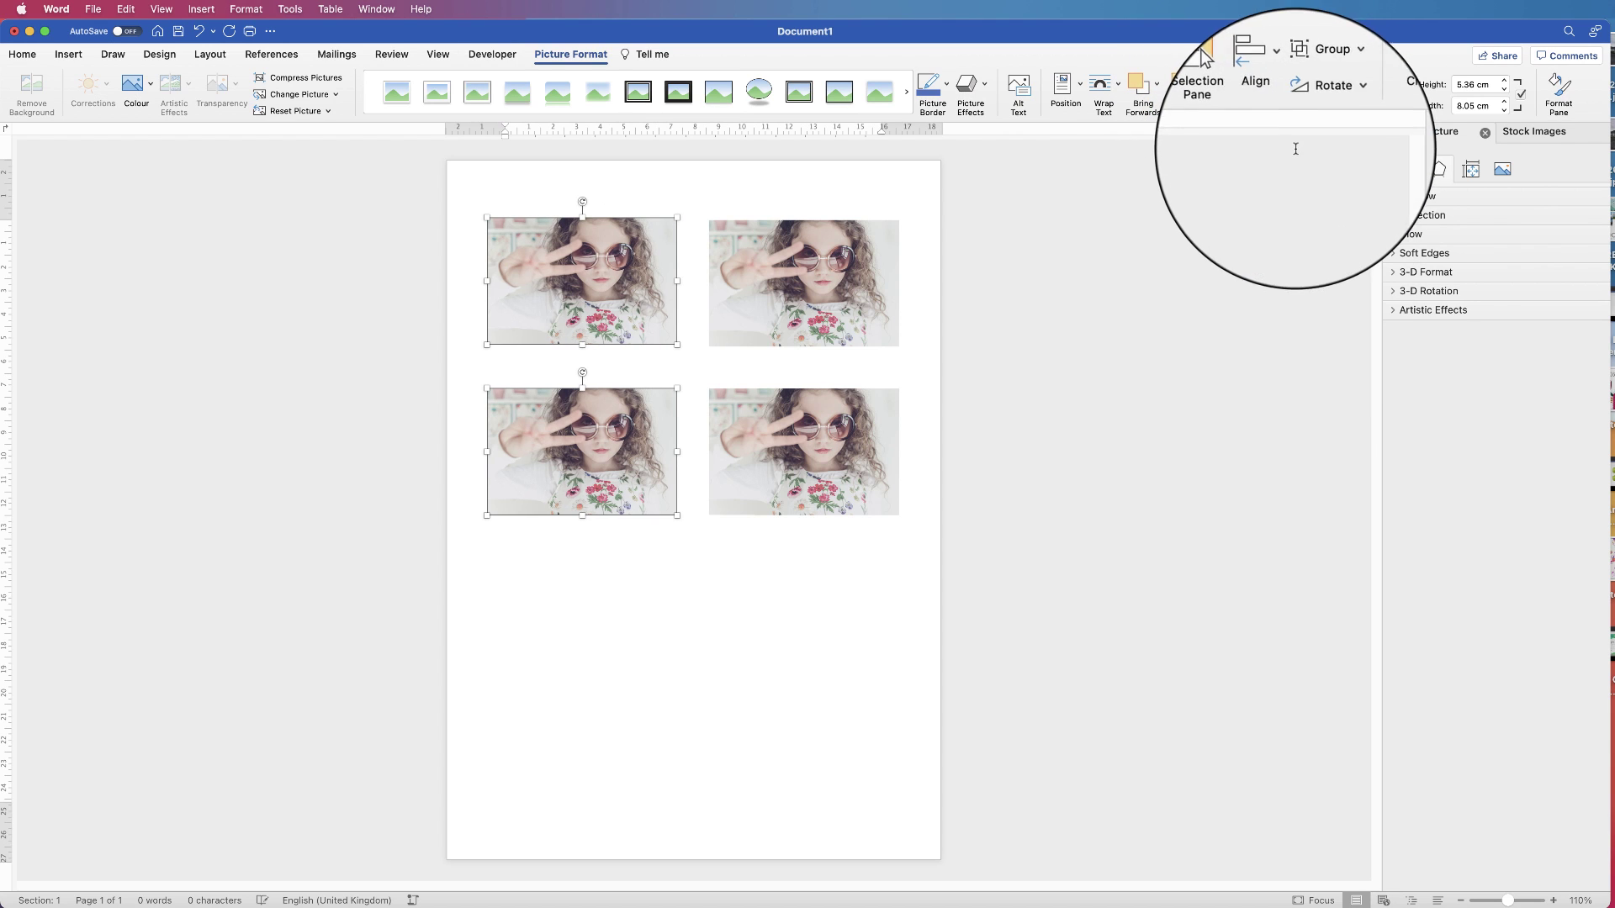
Align the top two pictures to their middle so the top row is level.
click(759, 287)
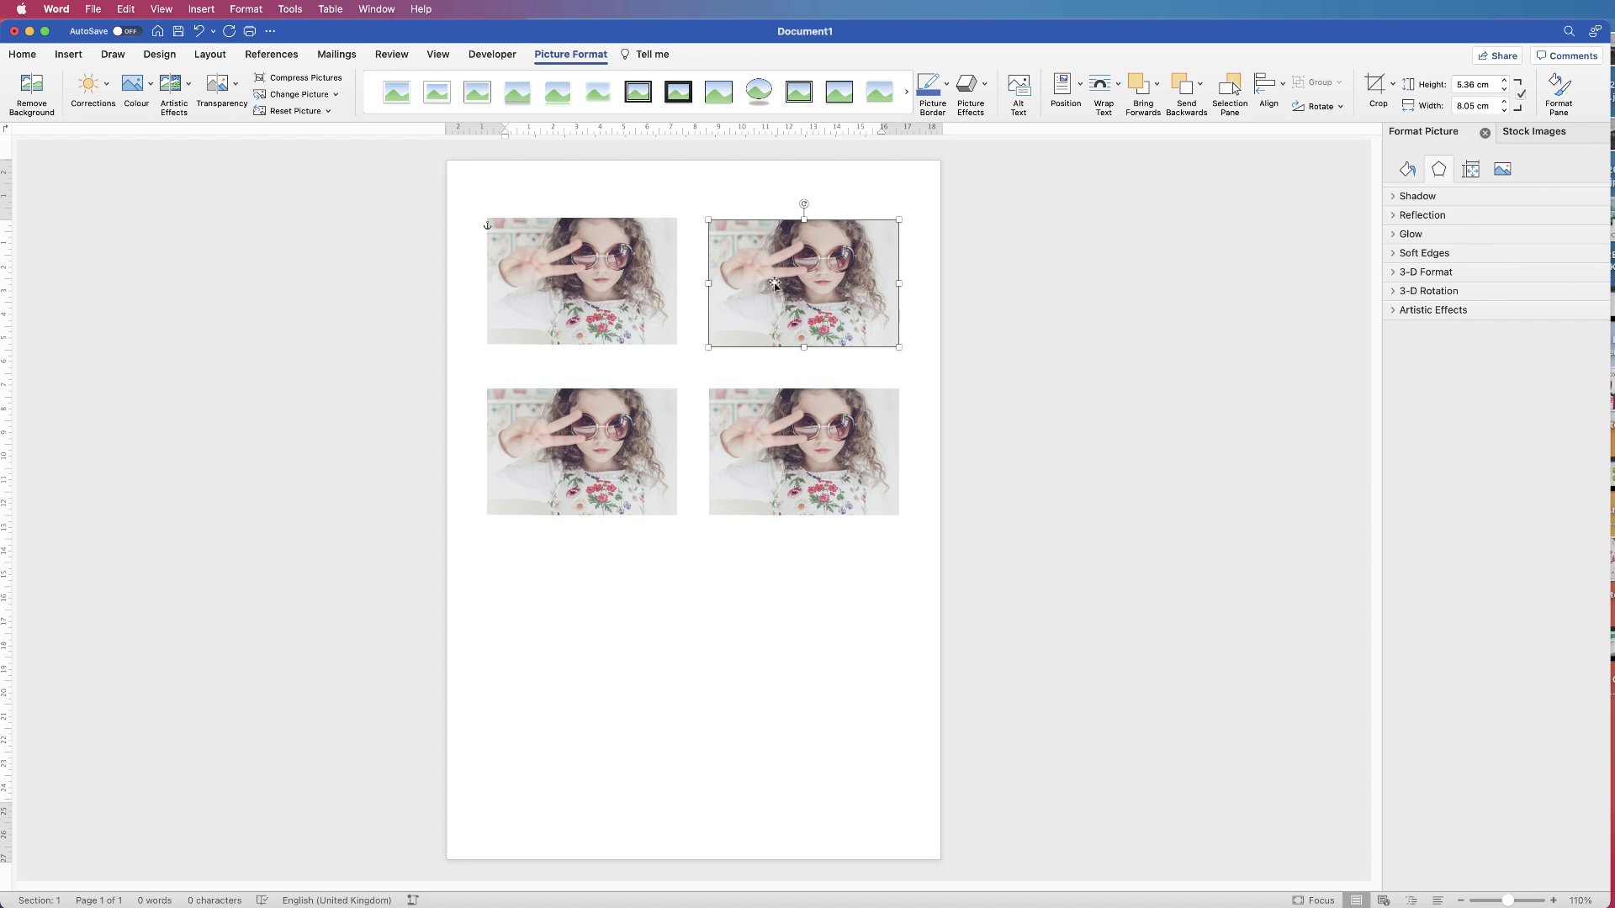
shift+click(639, 288)
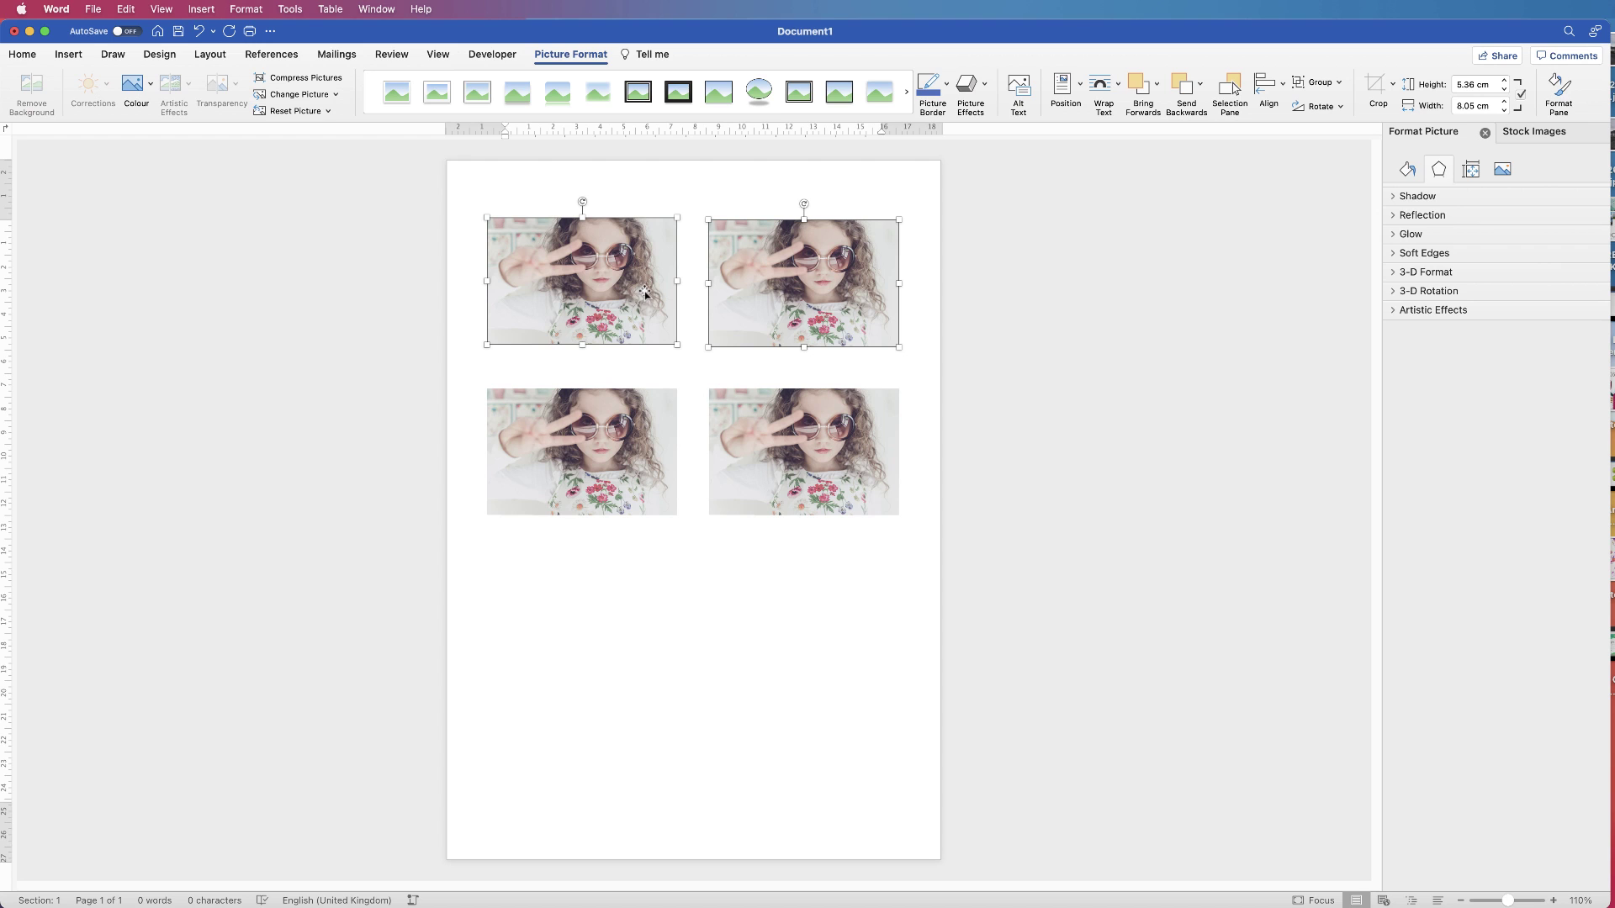
click(1282, 84)
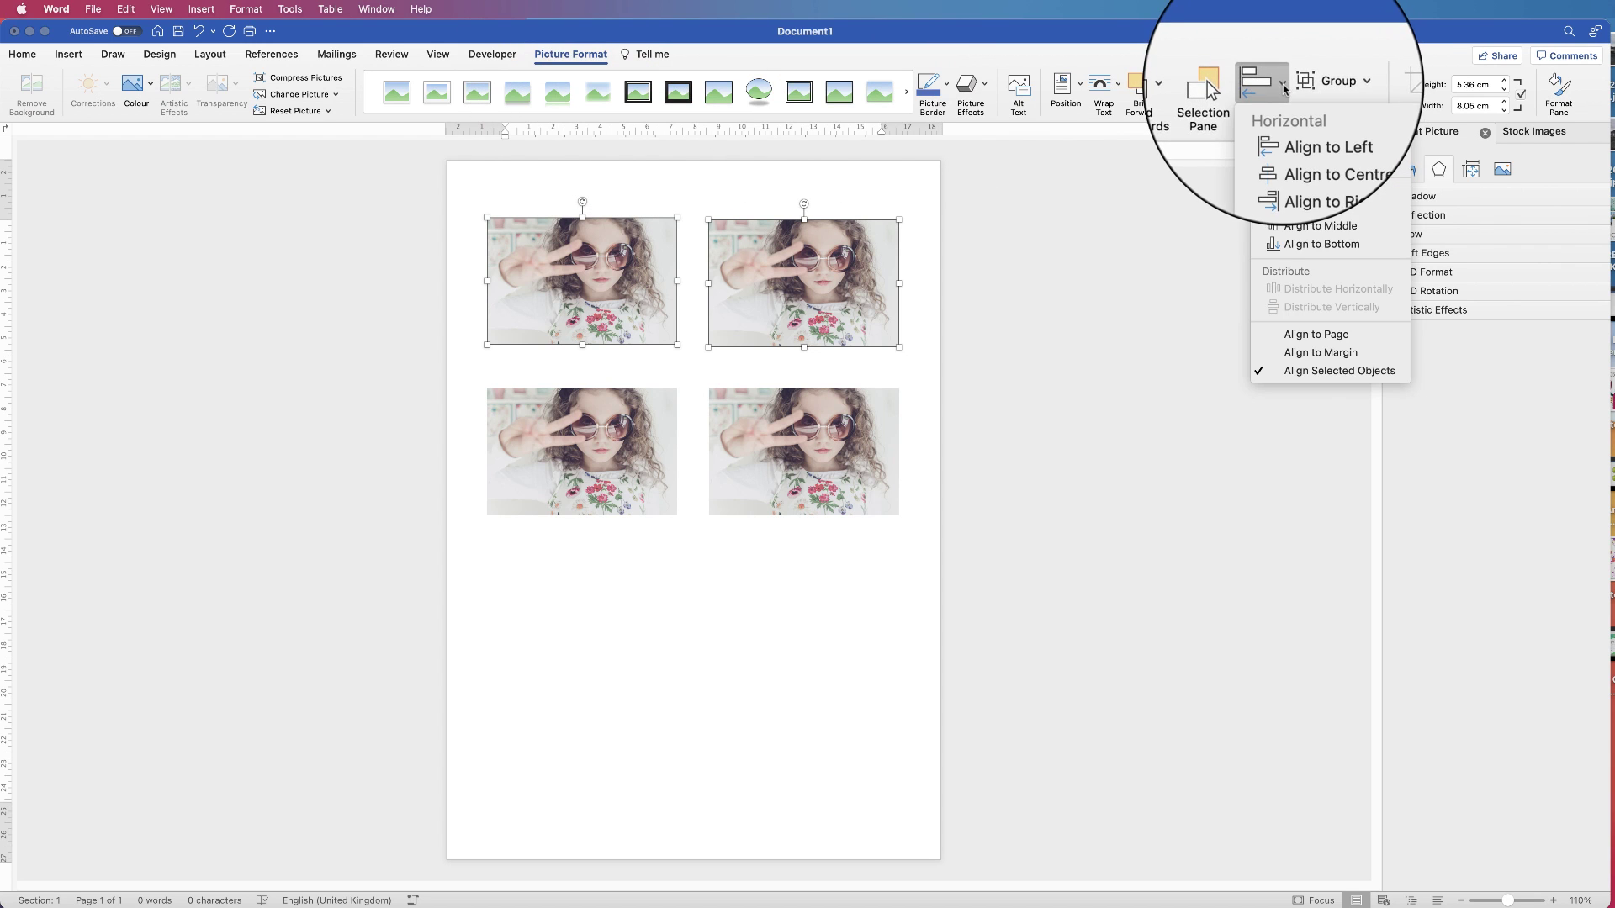
click(1304, 227)
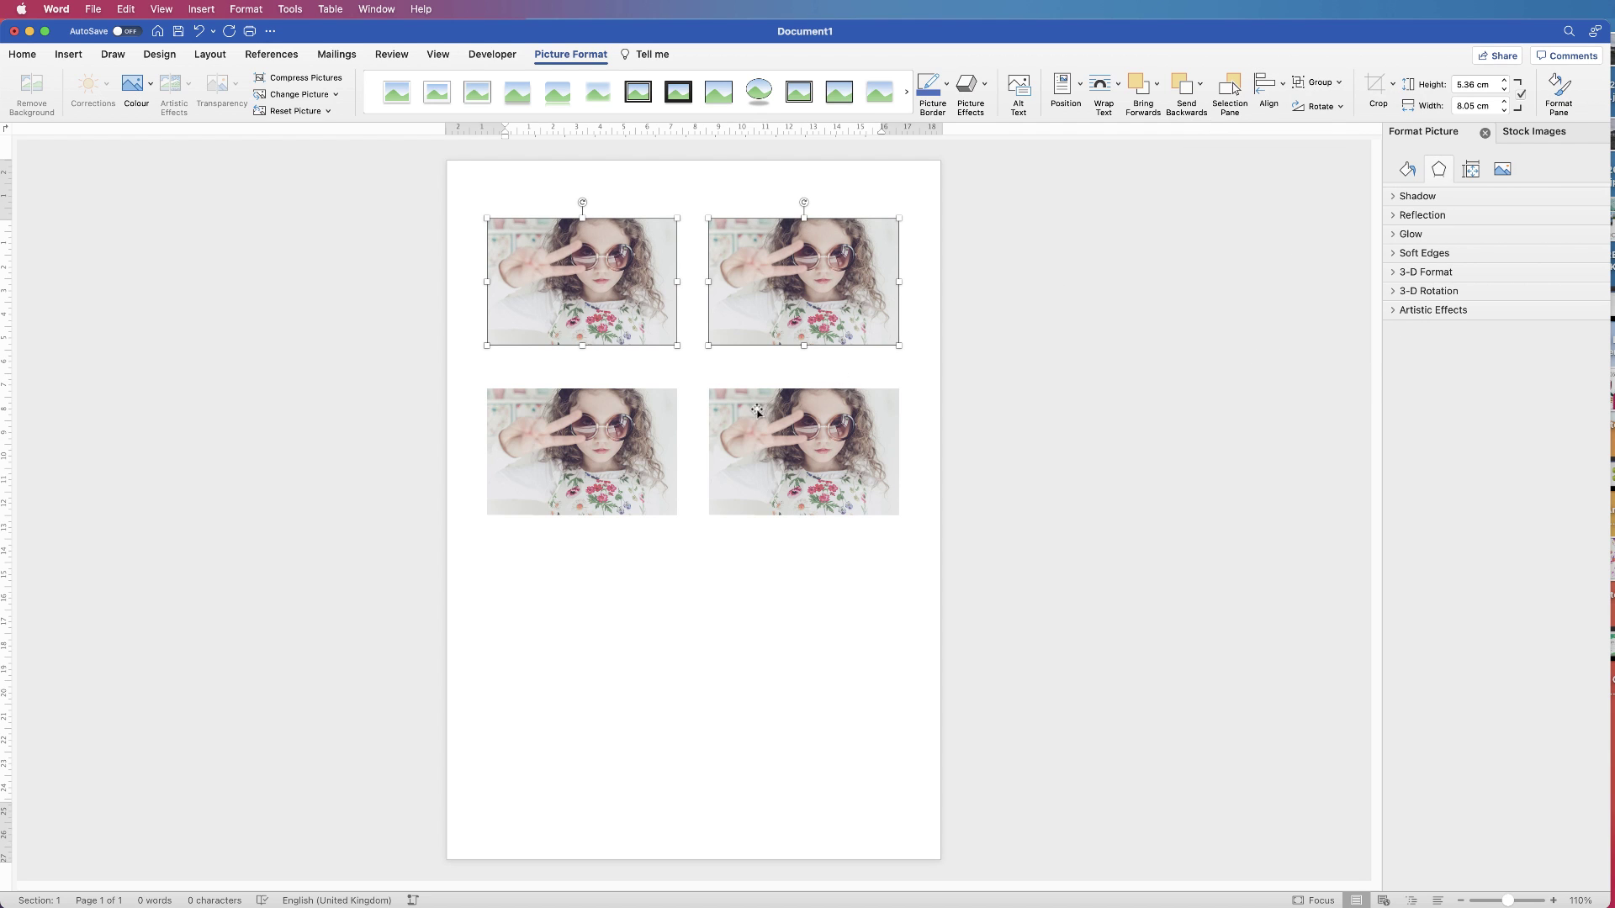
Align the bottom two pictures along their tops so the bottom row is level.
click(774, 437)
shift+click(627, 450)
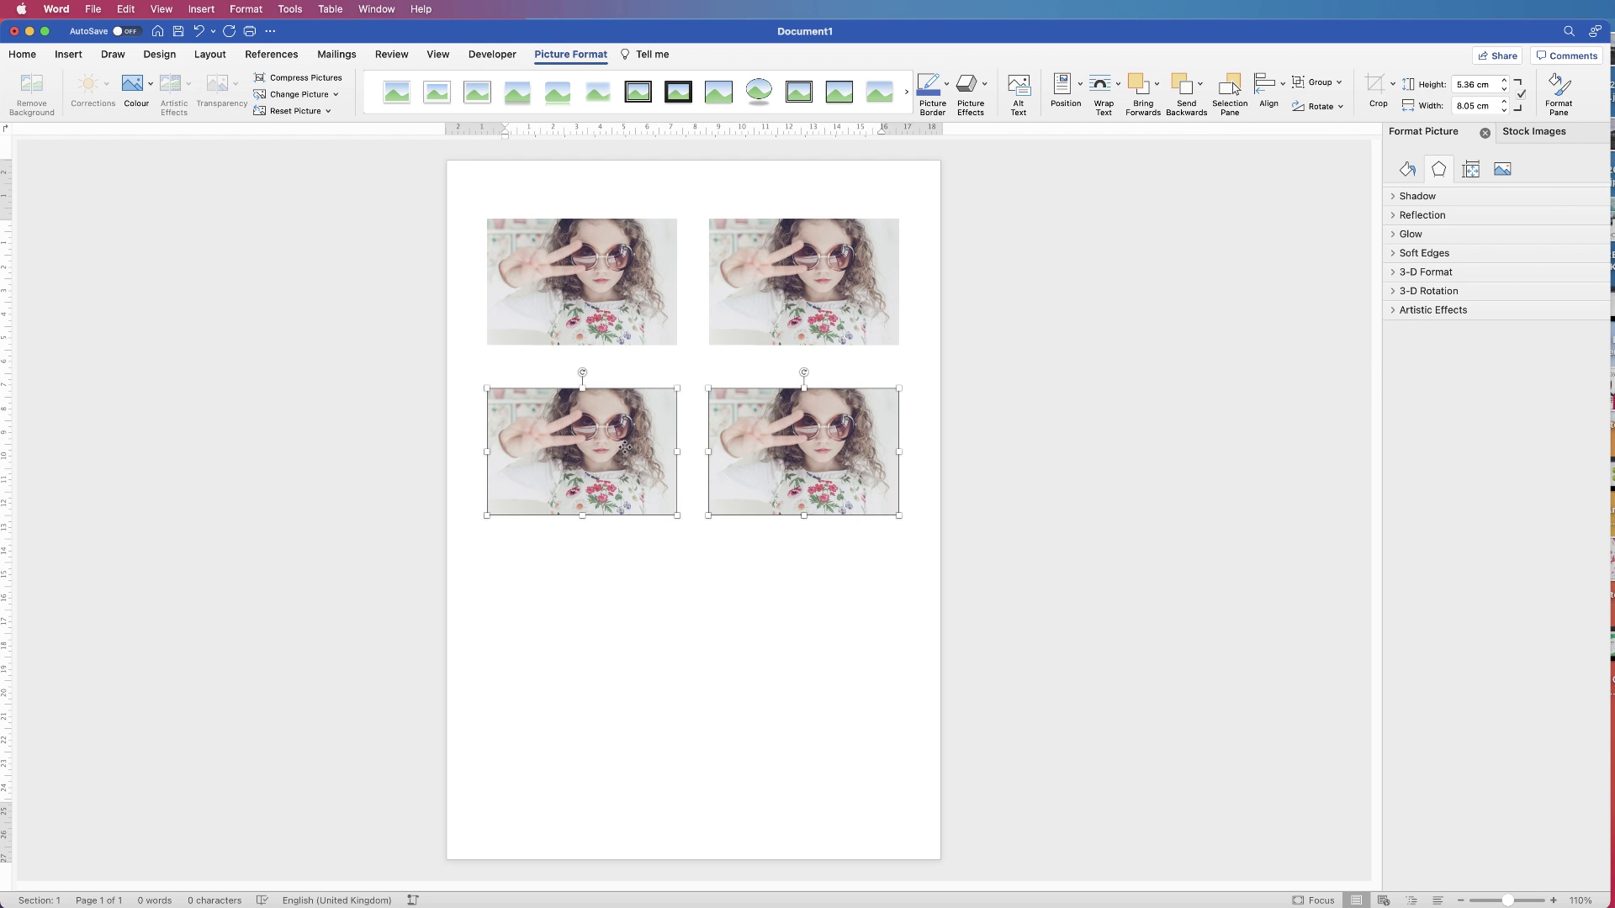
click(1270, 88)
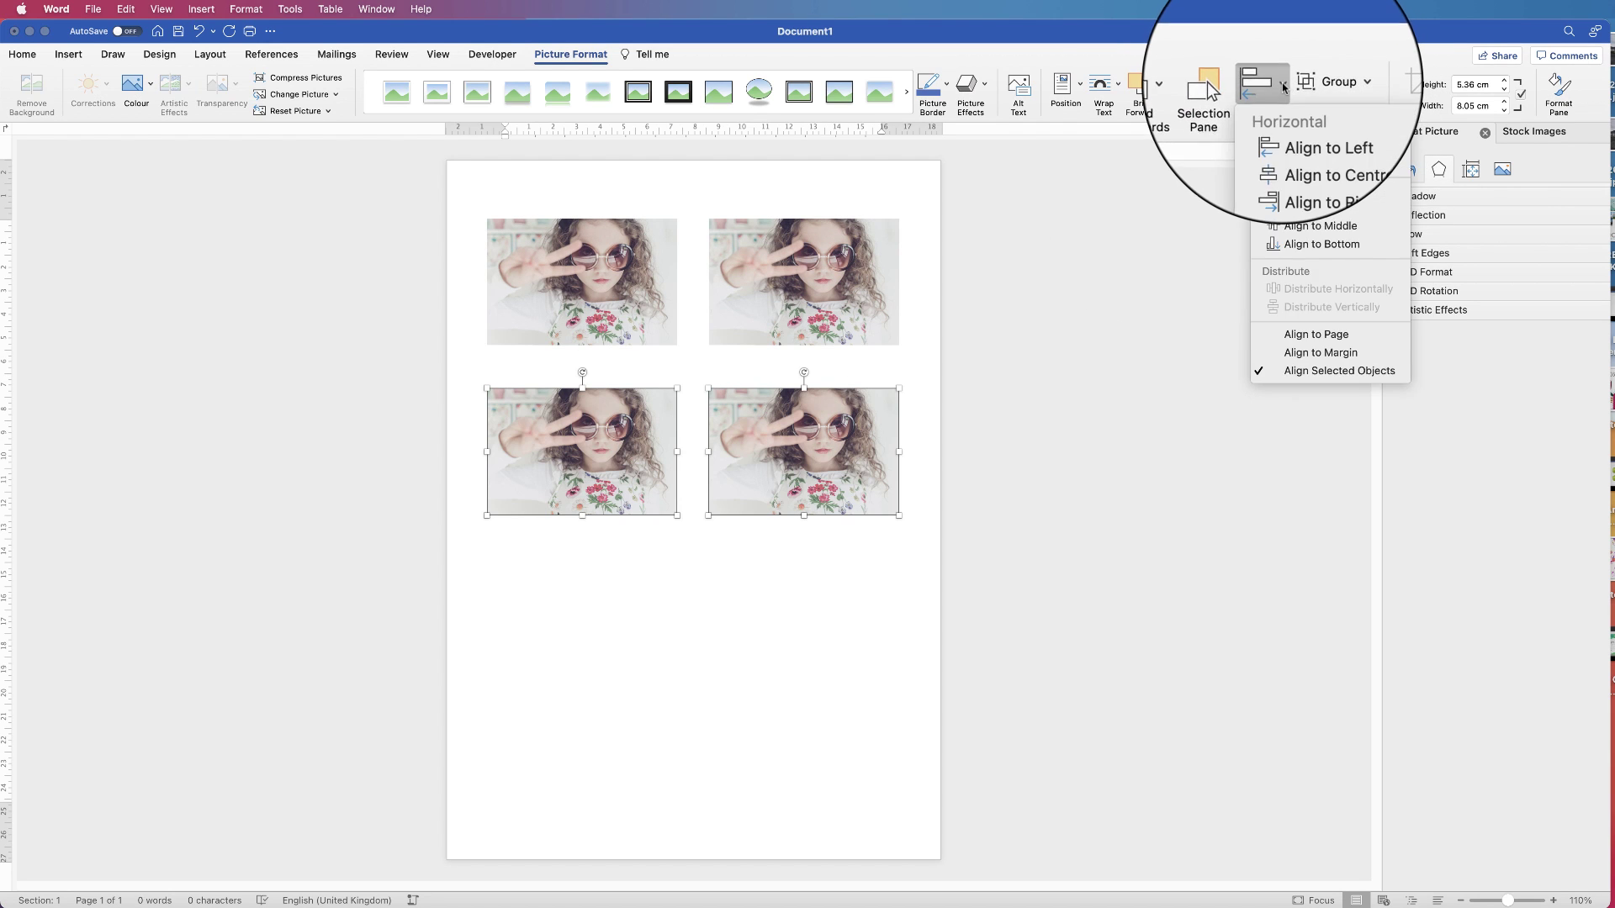
click(1300, 227)
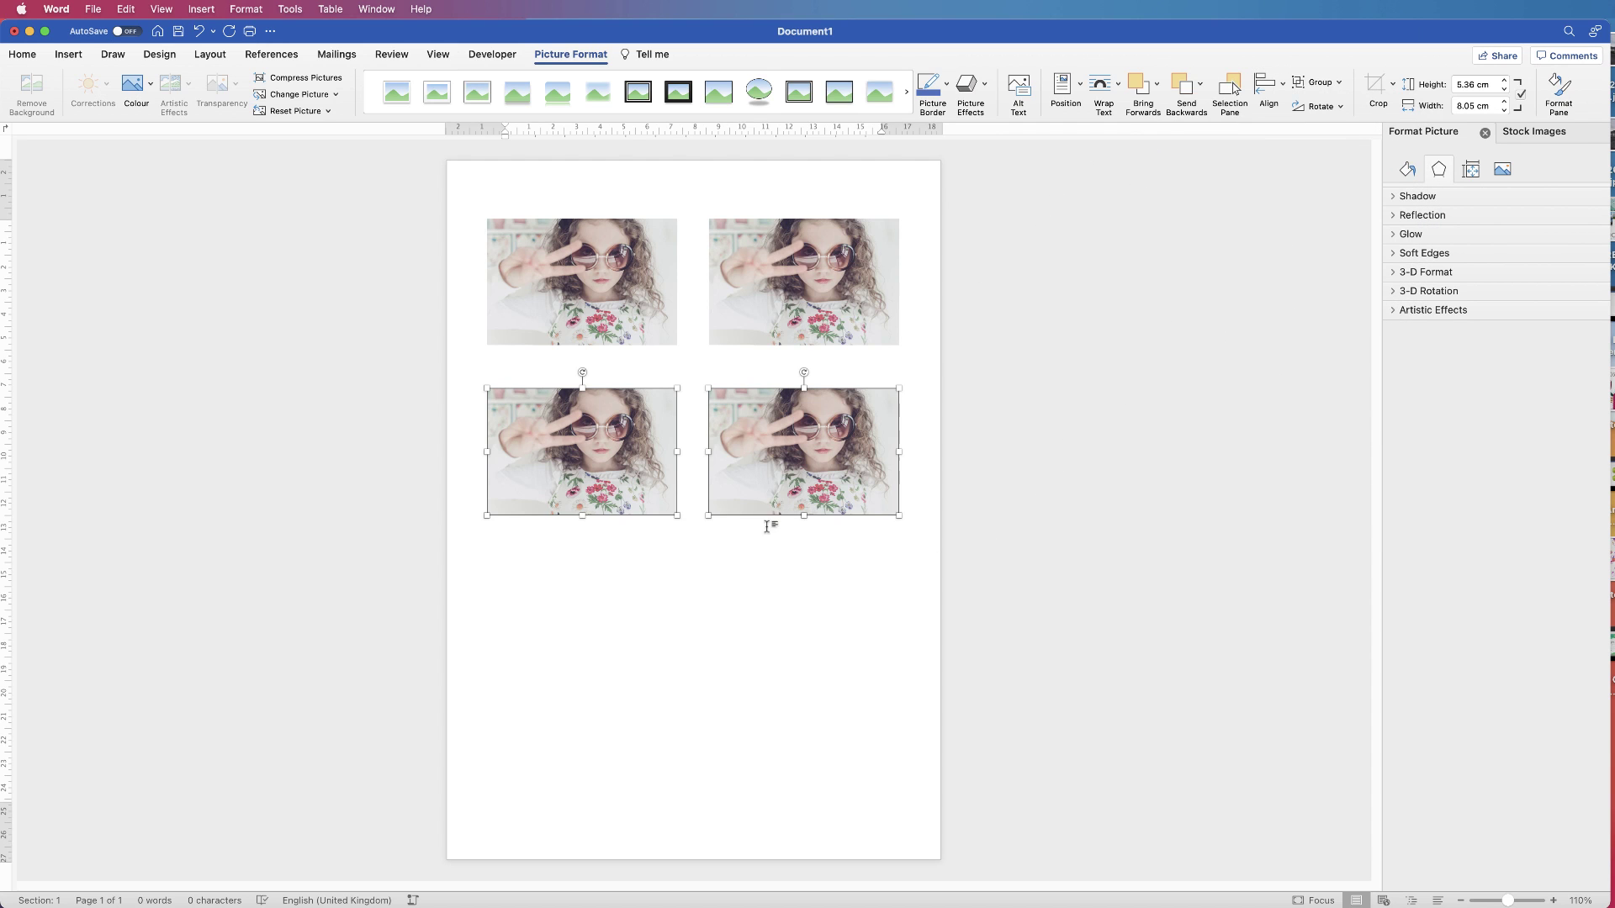
click(733, 563)
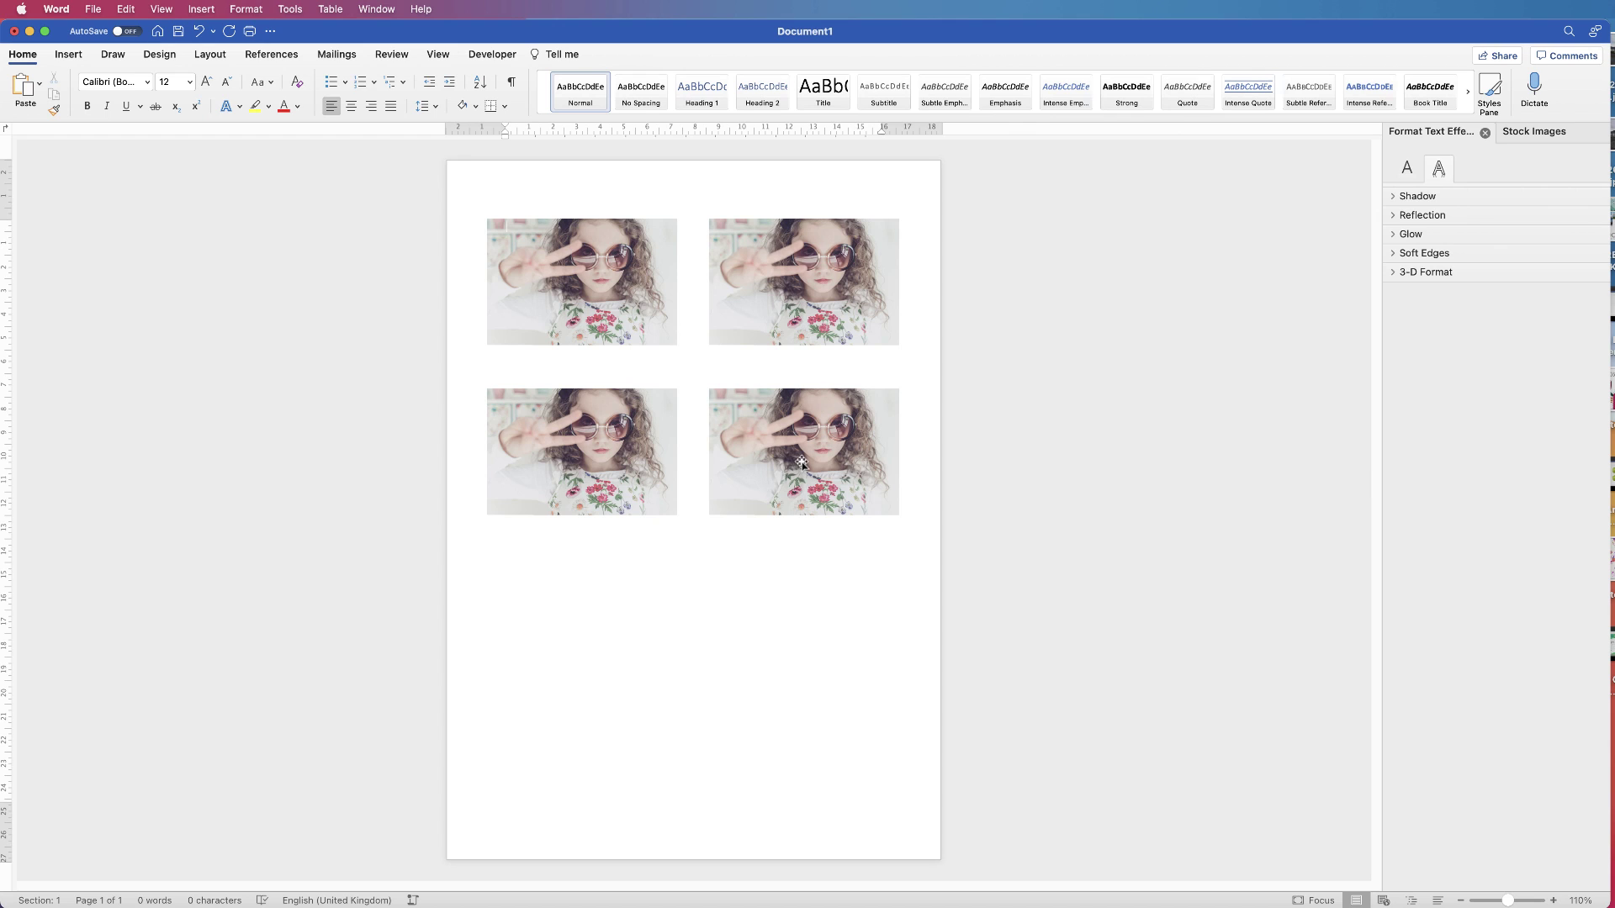
Group the two bottom pictures into one object.
click(755, 457)
shift+click(626, 449)
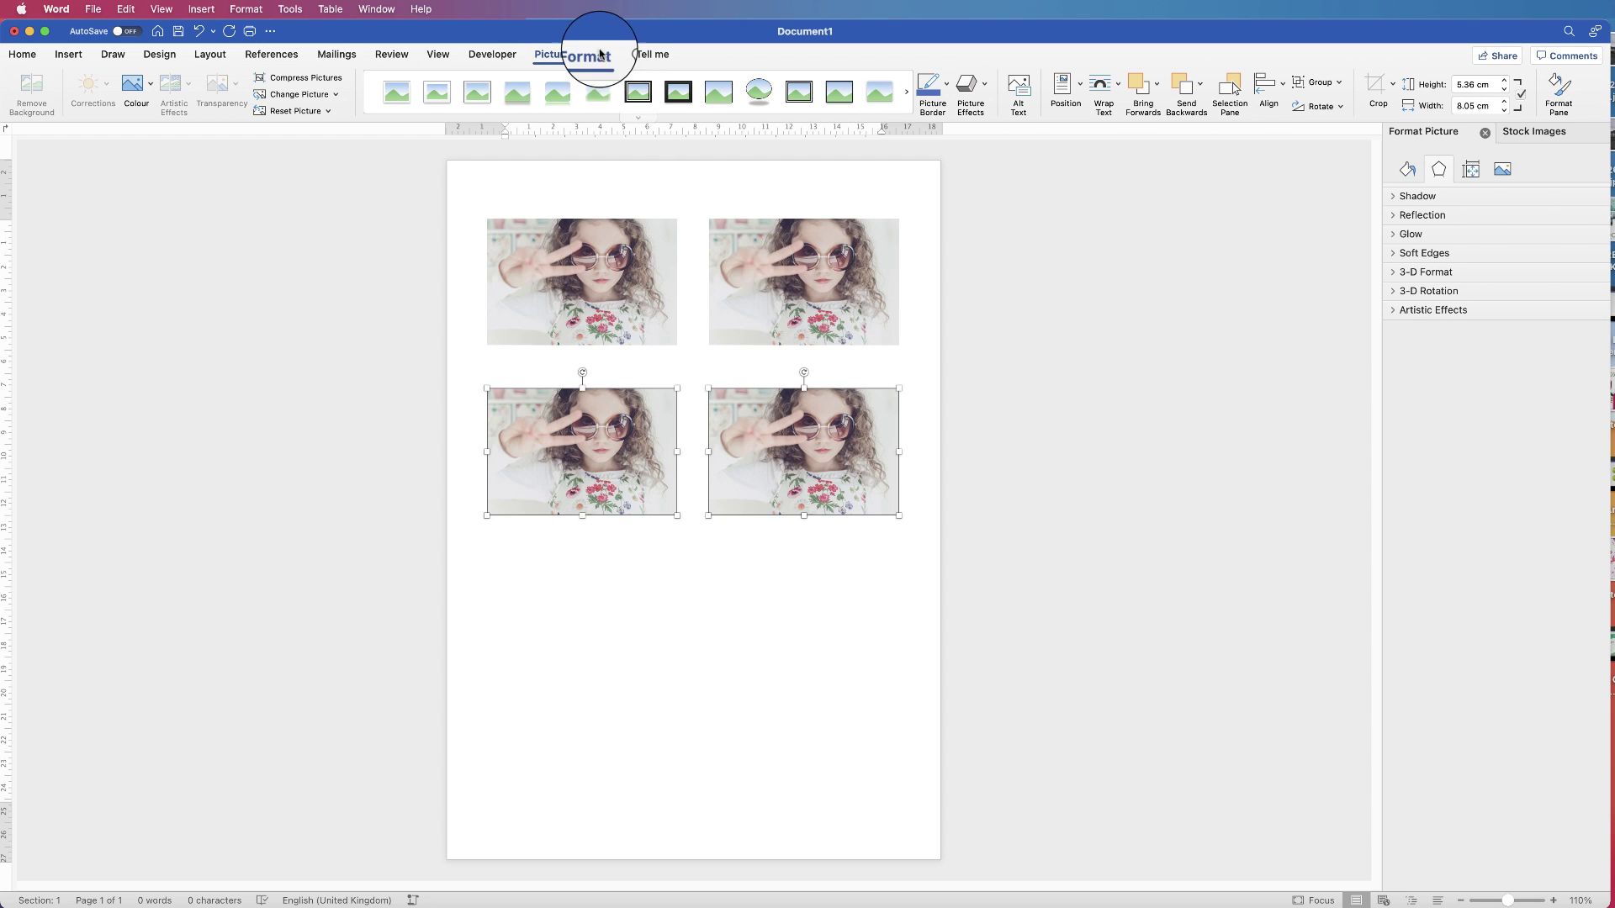
click(1339, 88)
click(1319, 98)
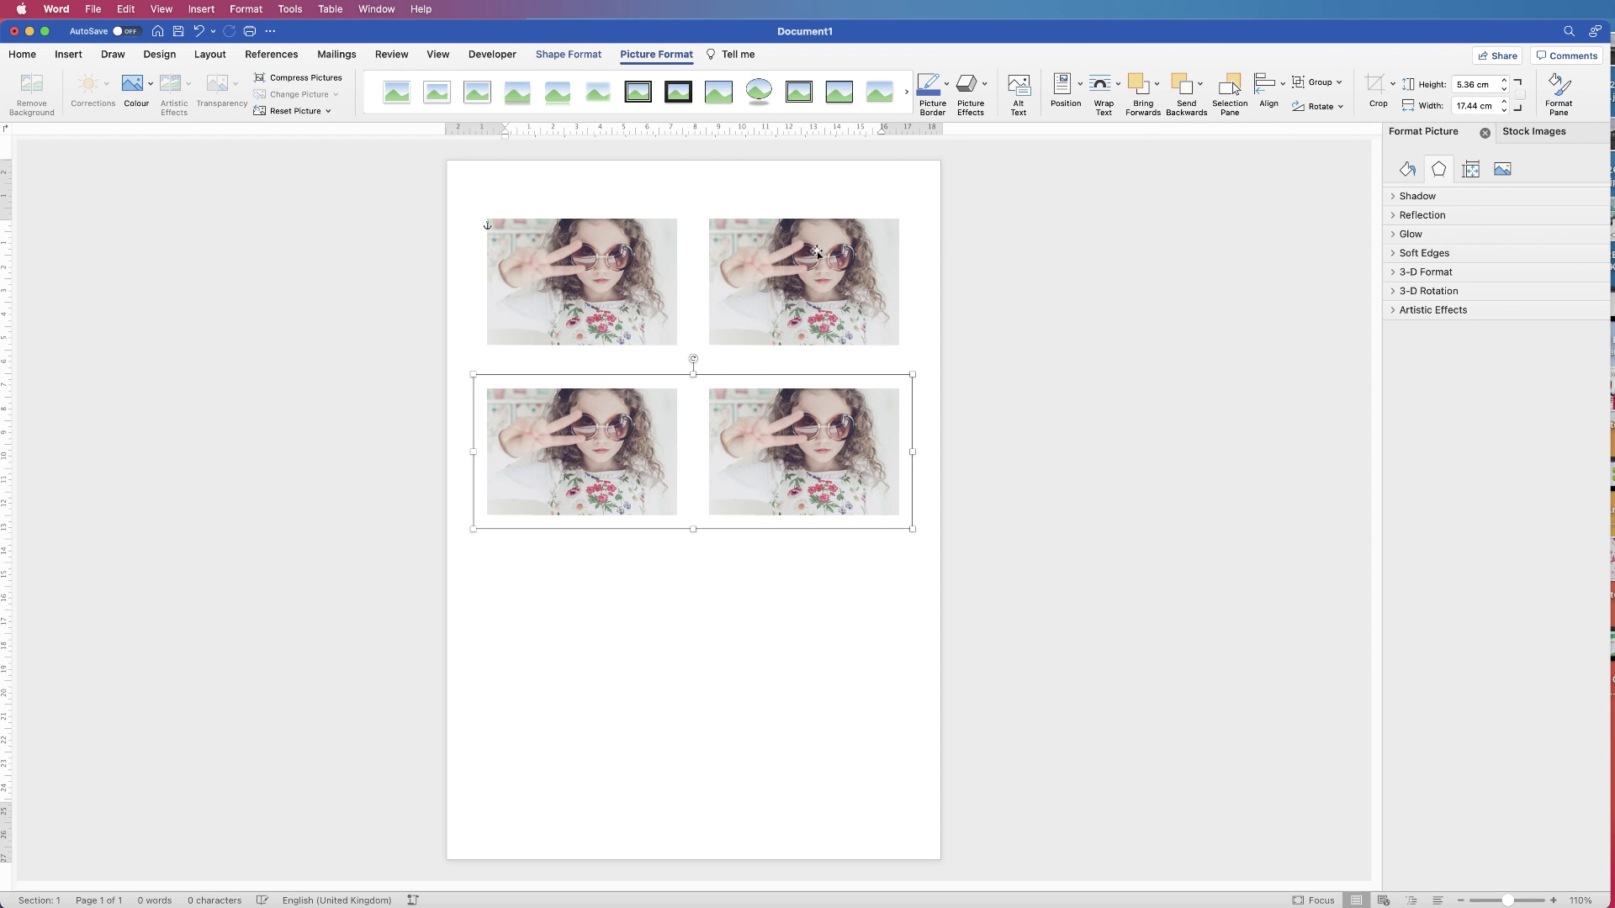
Group the two top pictures into one object.
click(799, 271)
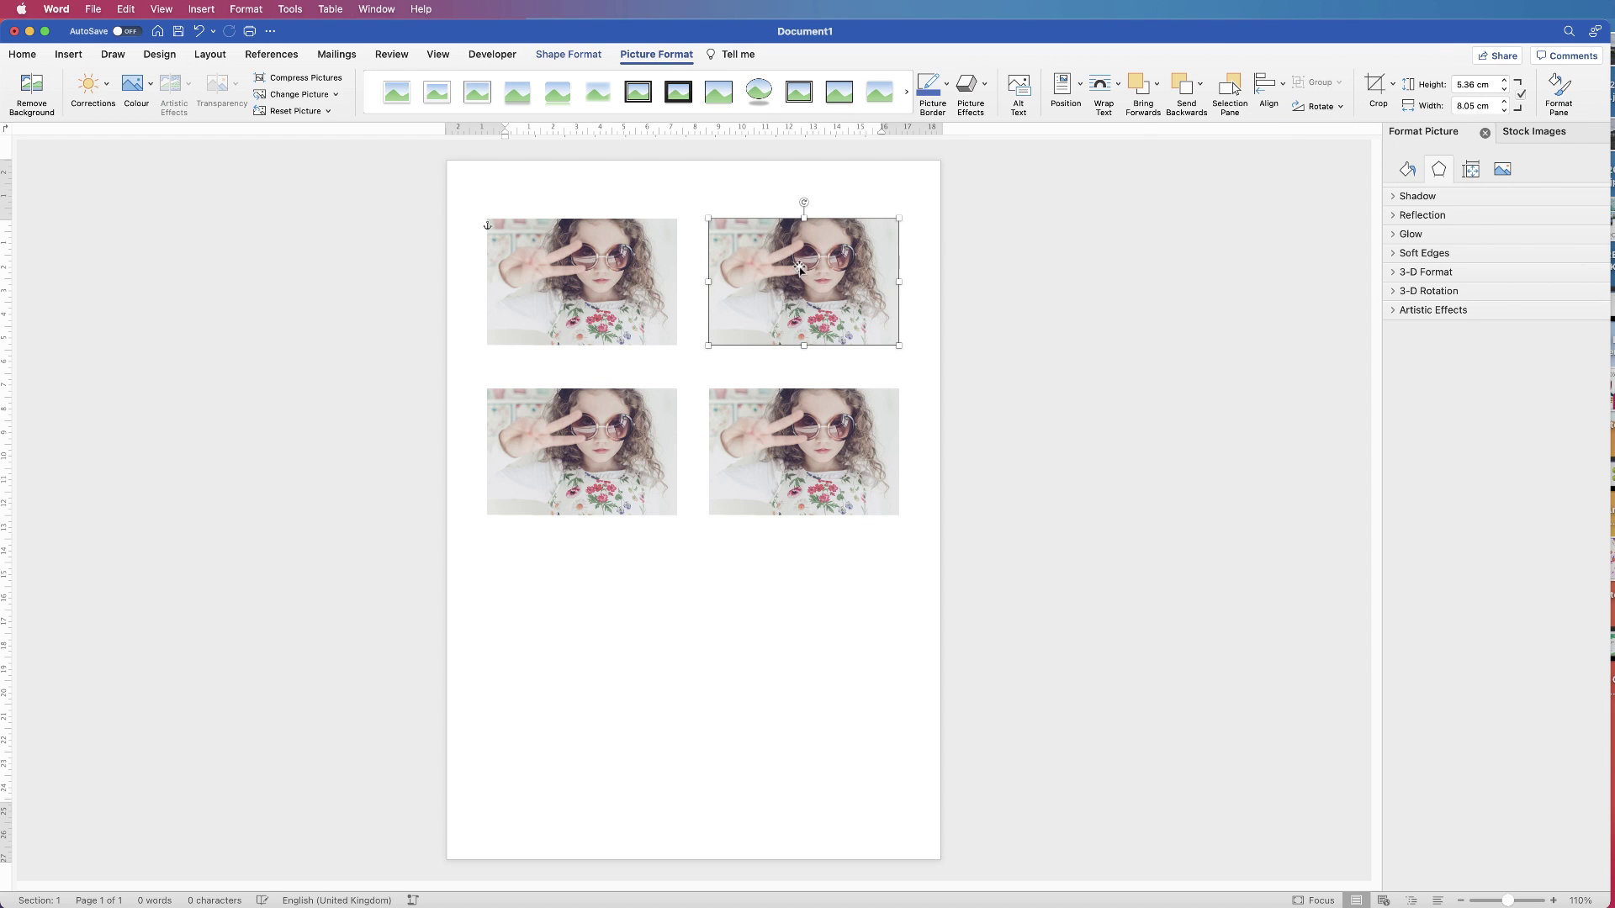
shift+click(636, 285)
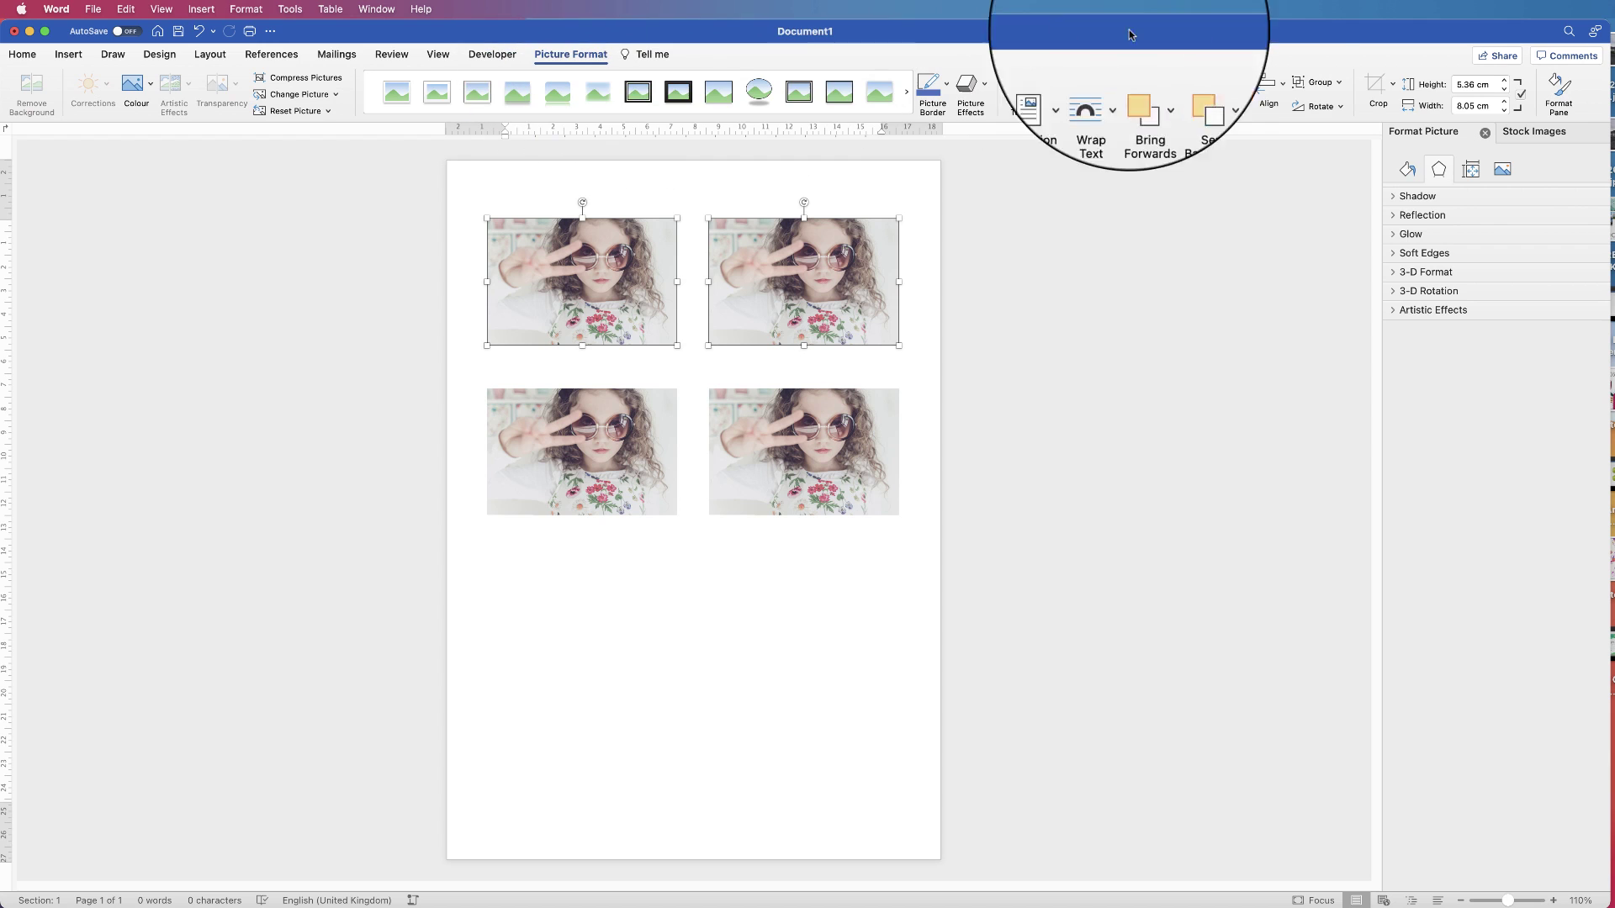
click(1338, 82)
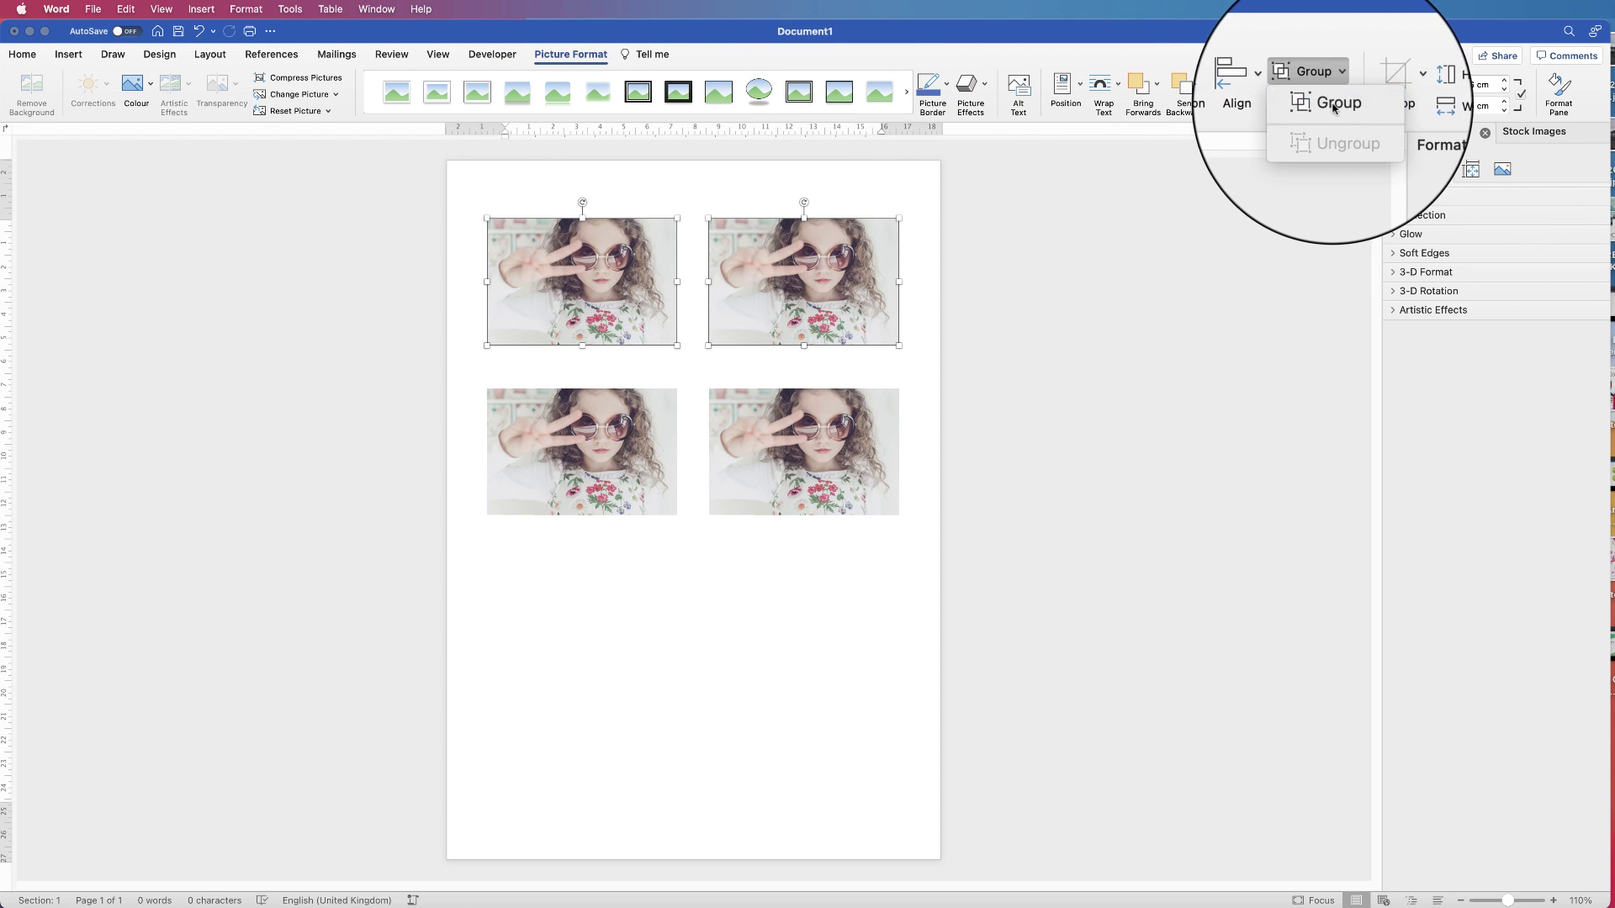
click(1333, 103)
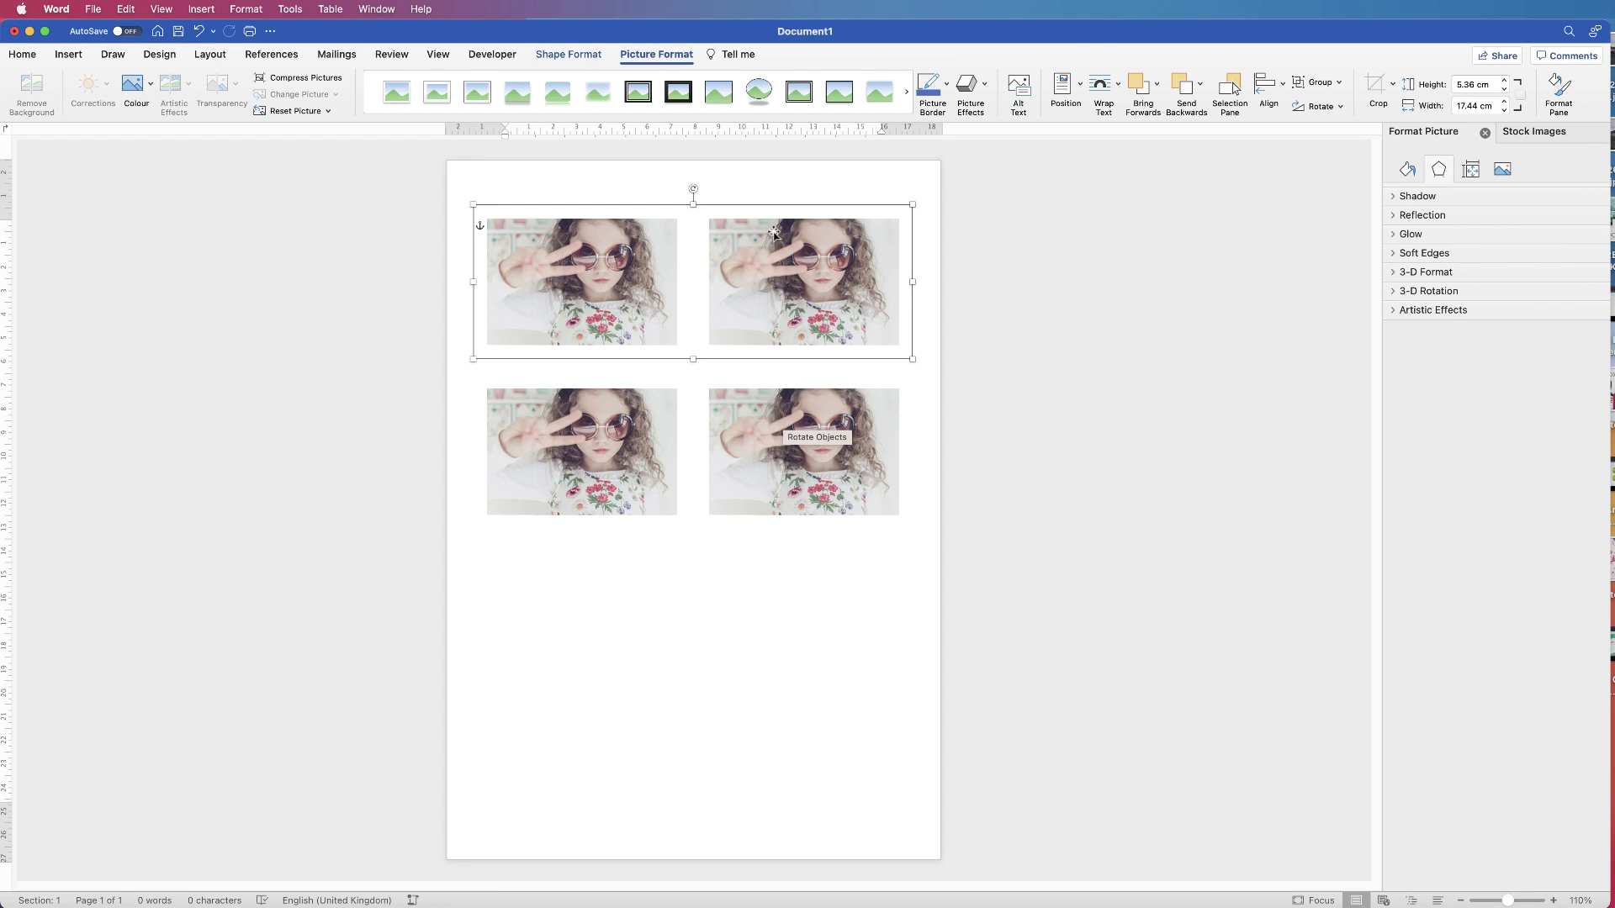
Nudge the top picture group slightly down to narrow the gap between rows.
key(super+z)
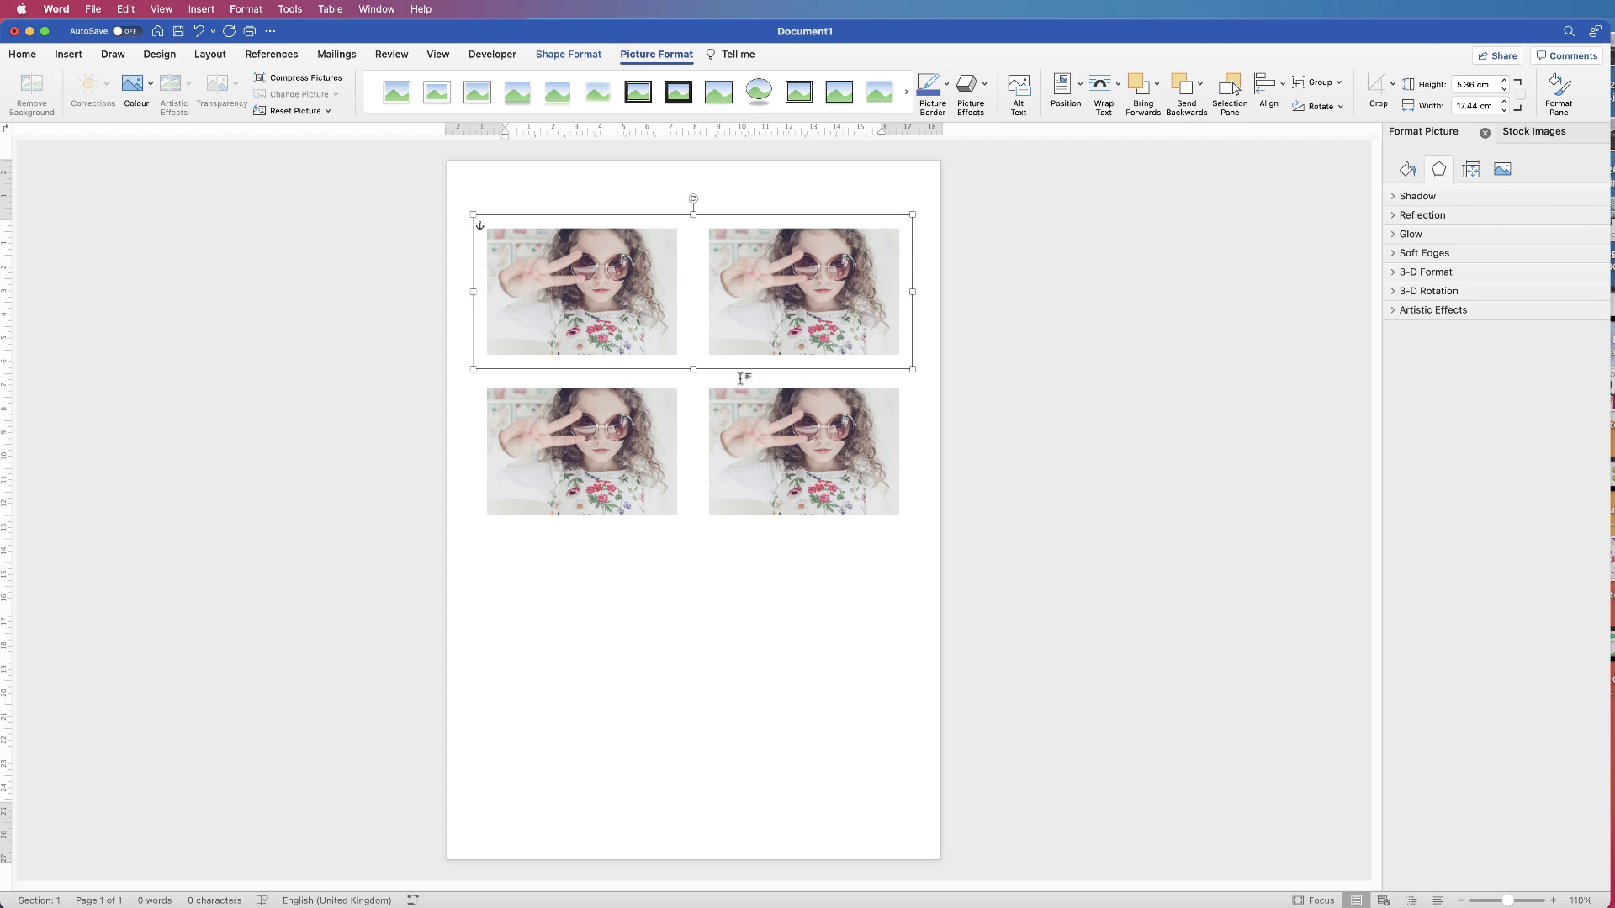
click(689, 604)
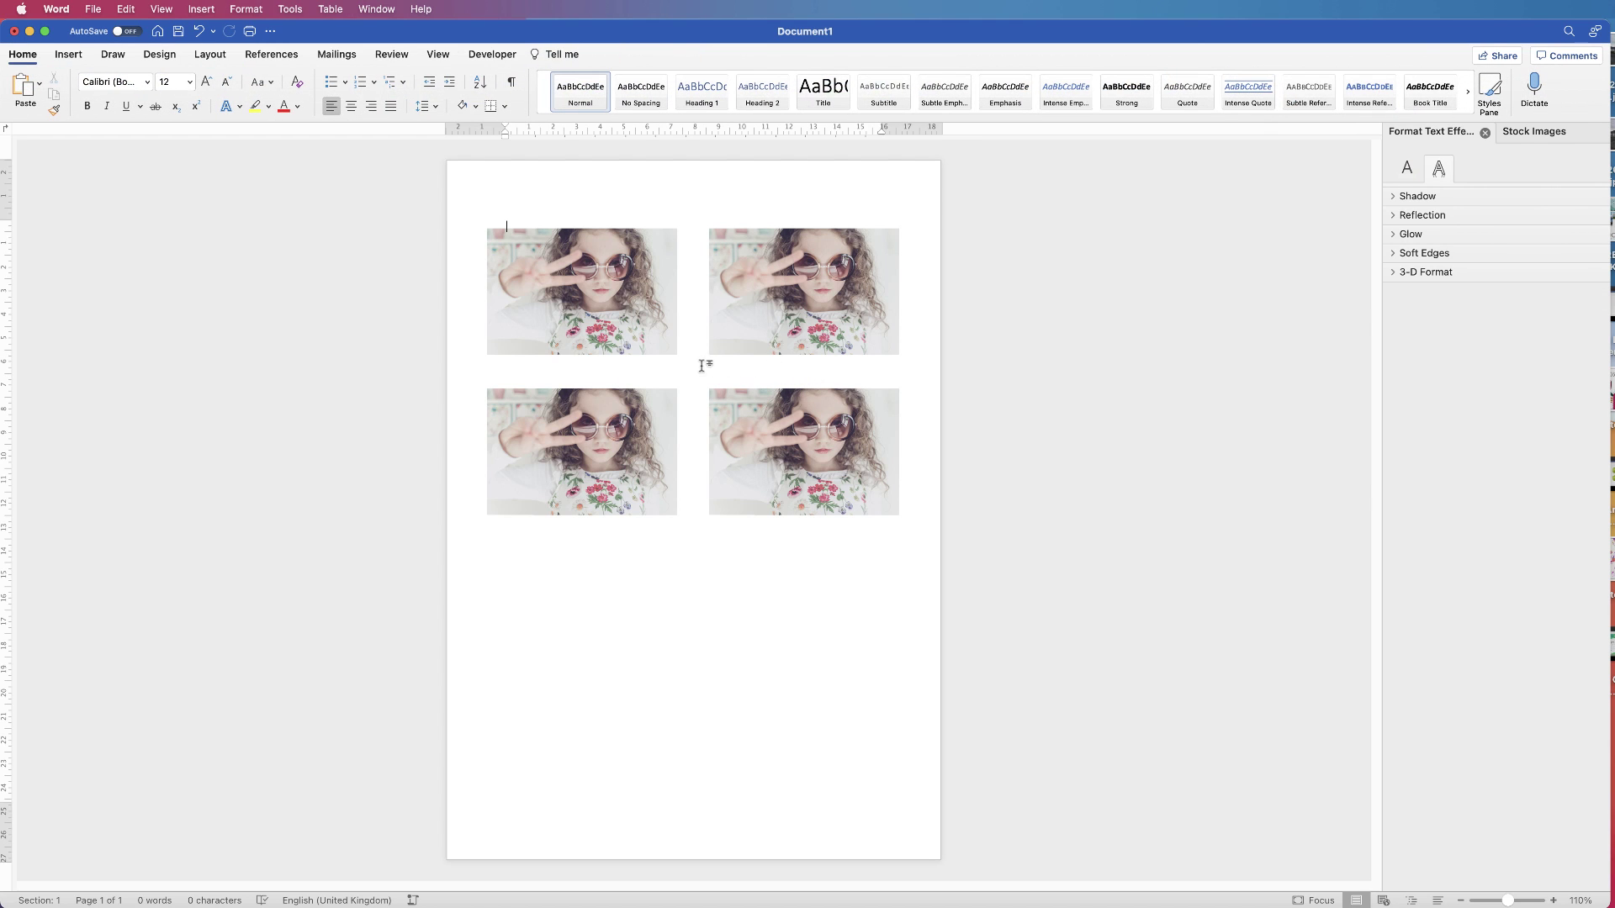
click(771, 328)
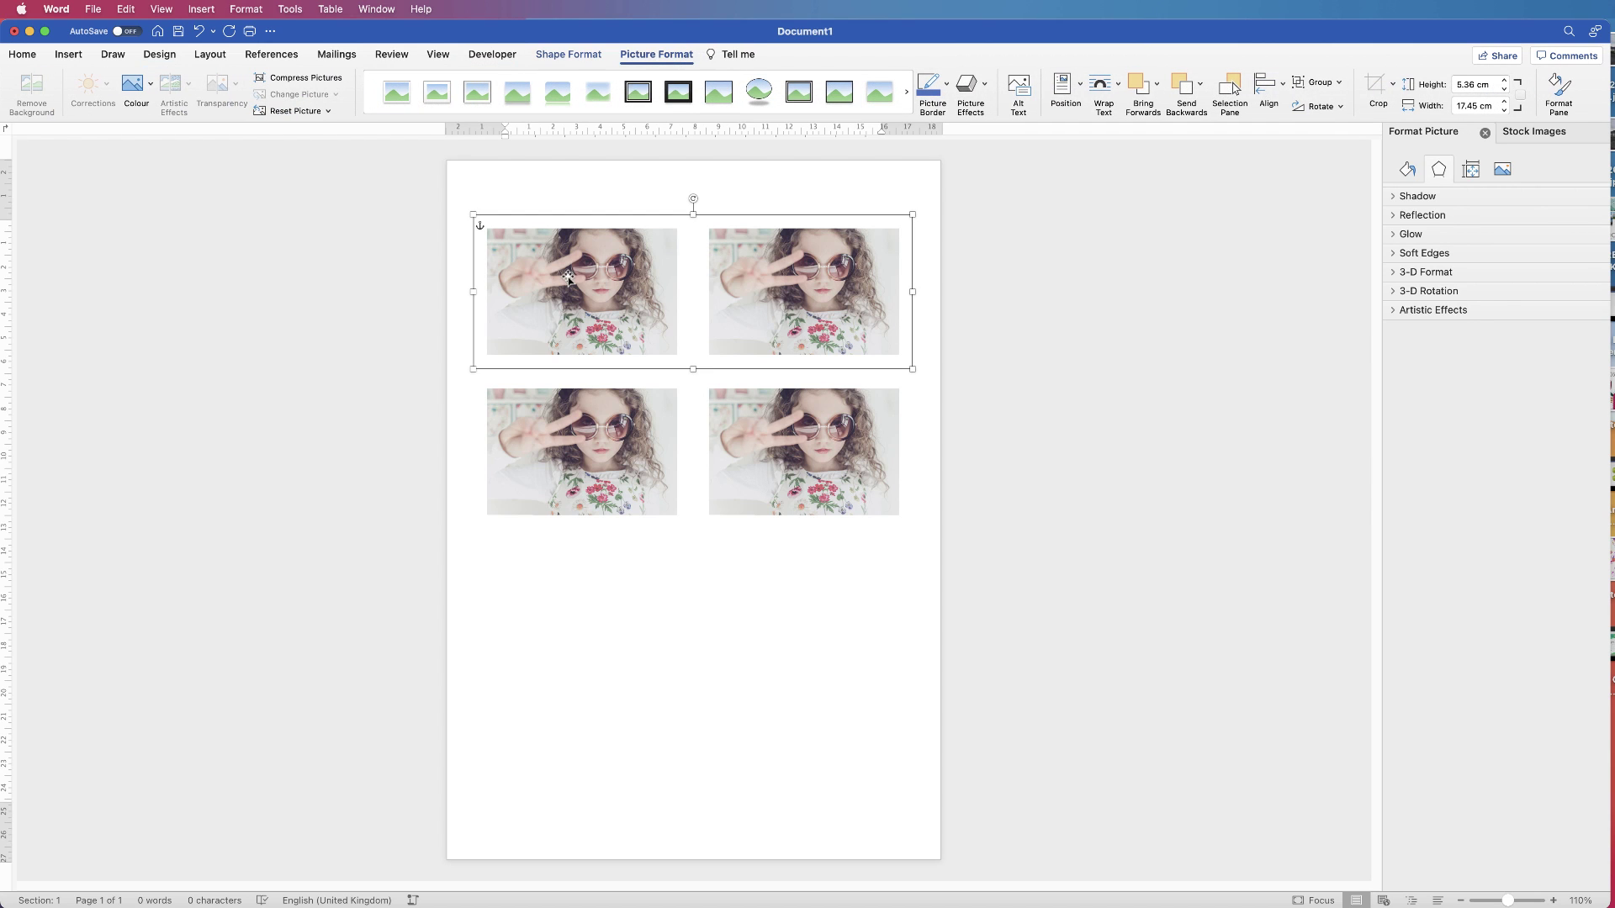
drag(568, 280, 569, 280)
click(677, 598)
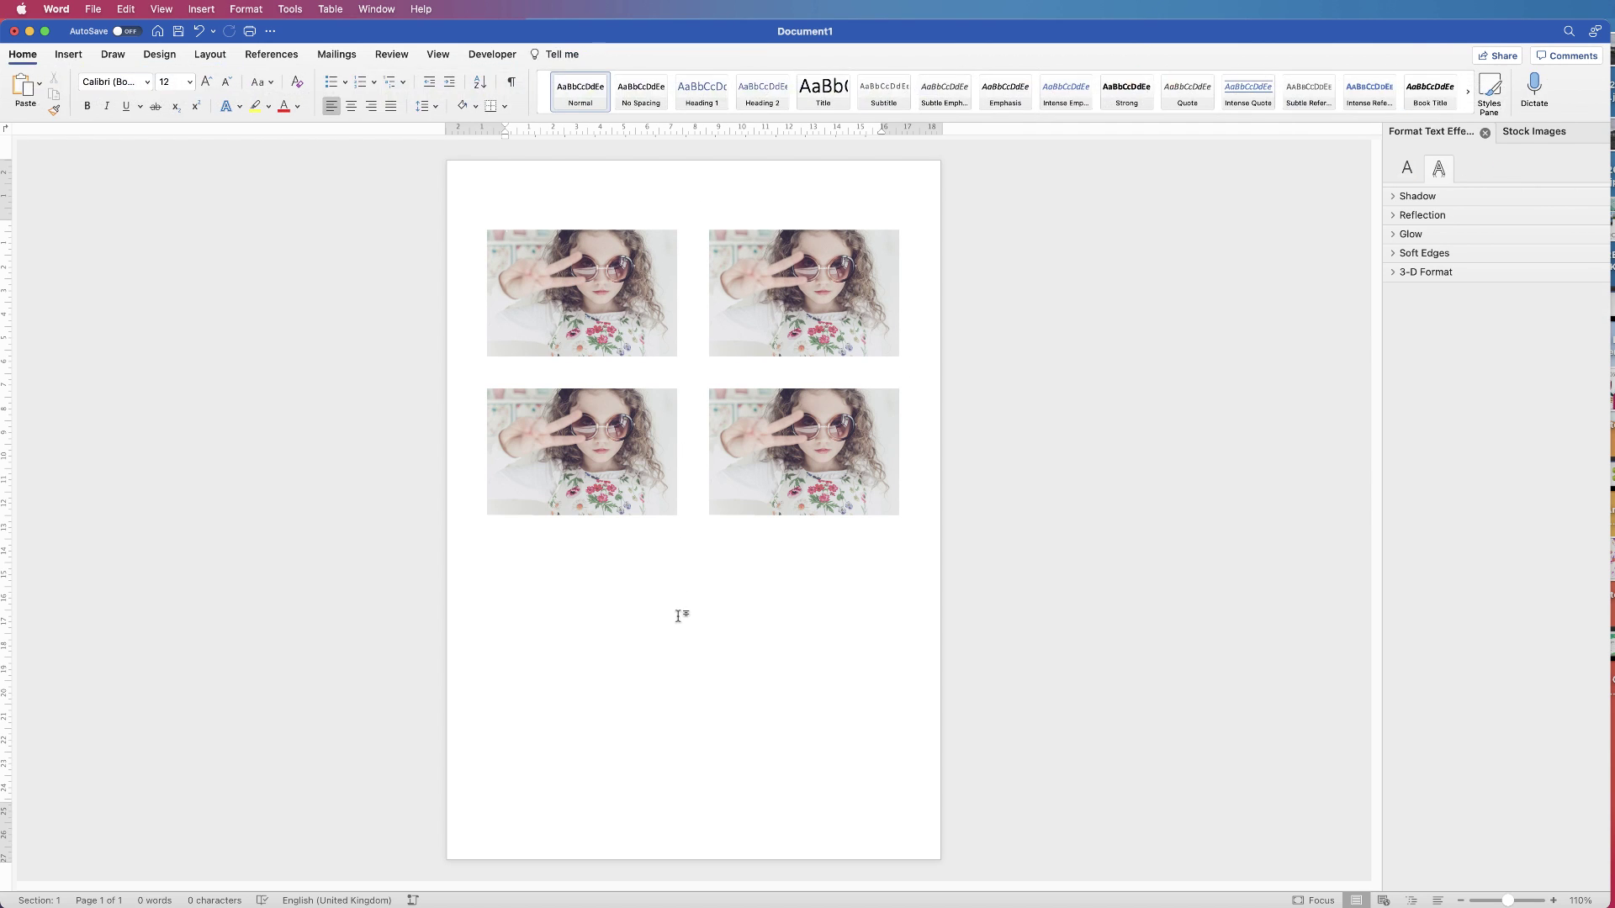
Merge the top and bottom row groups into a single group of four pictures.
click(789, 452)
shift+click(775, 281)
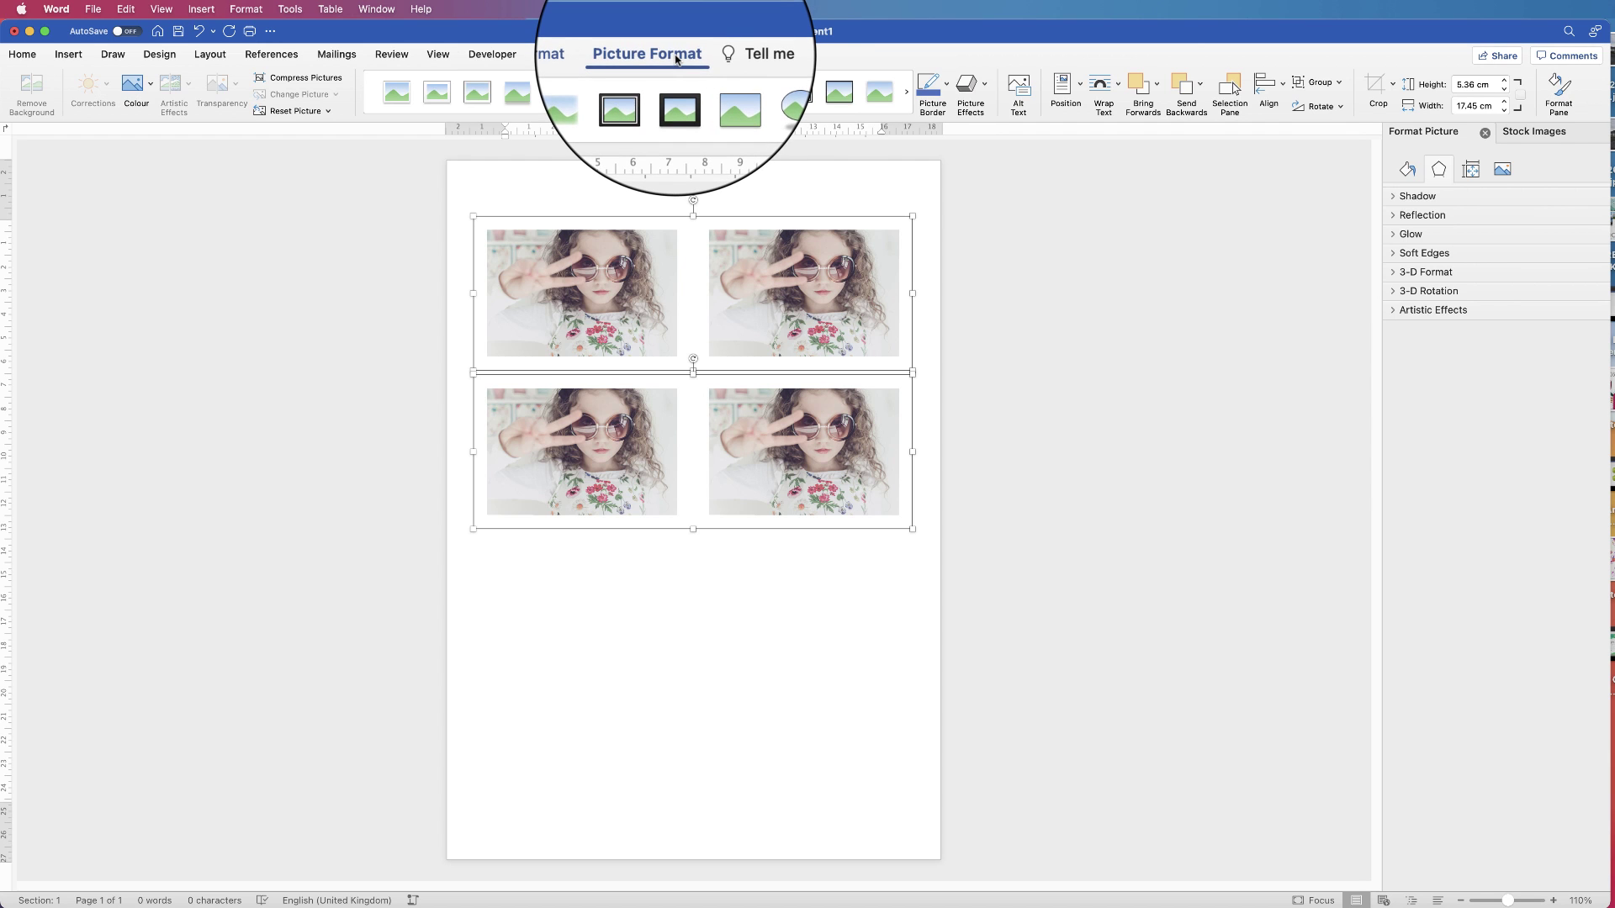
click(1317, 82)
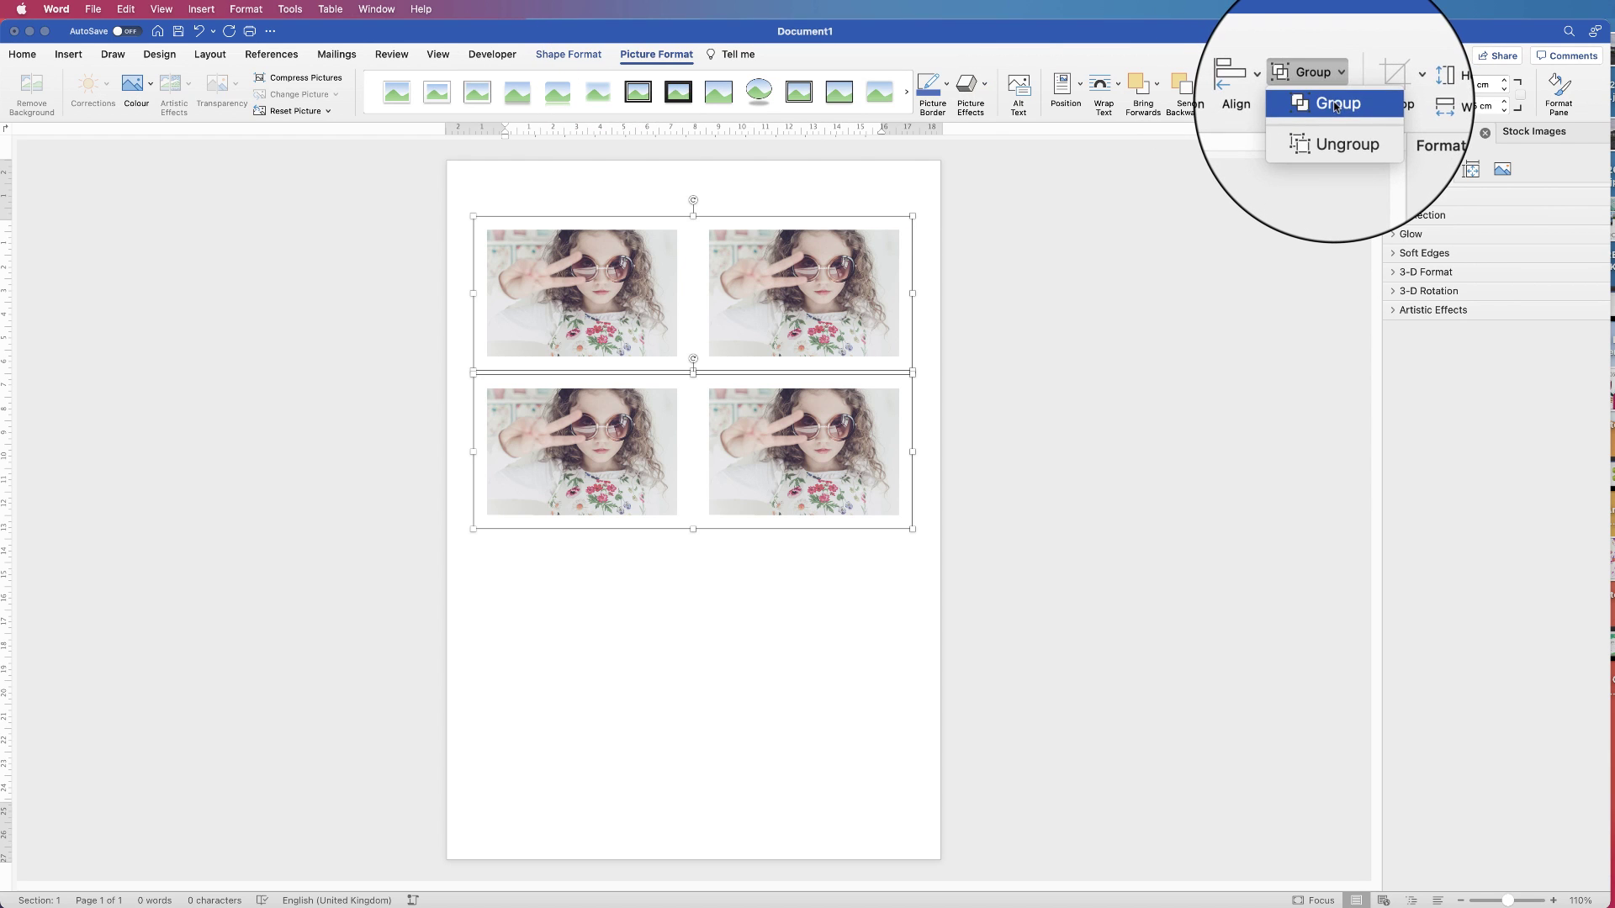
click(1334, 101)
Centre the combined picture group horizontally on the page.
mouse_move(762, 336)
mouse_down()
mouse_move(817, 372)
mouse_move(698, 606)
mouse_move(721, 333)
mouse_move(779, 343)
mouse_up()
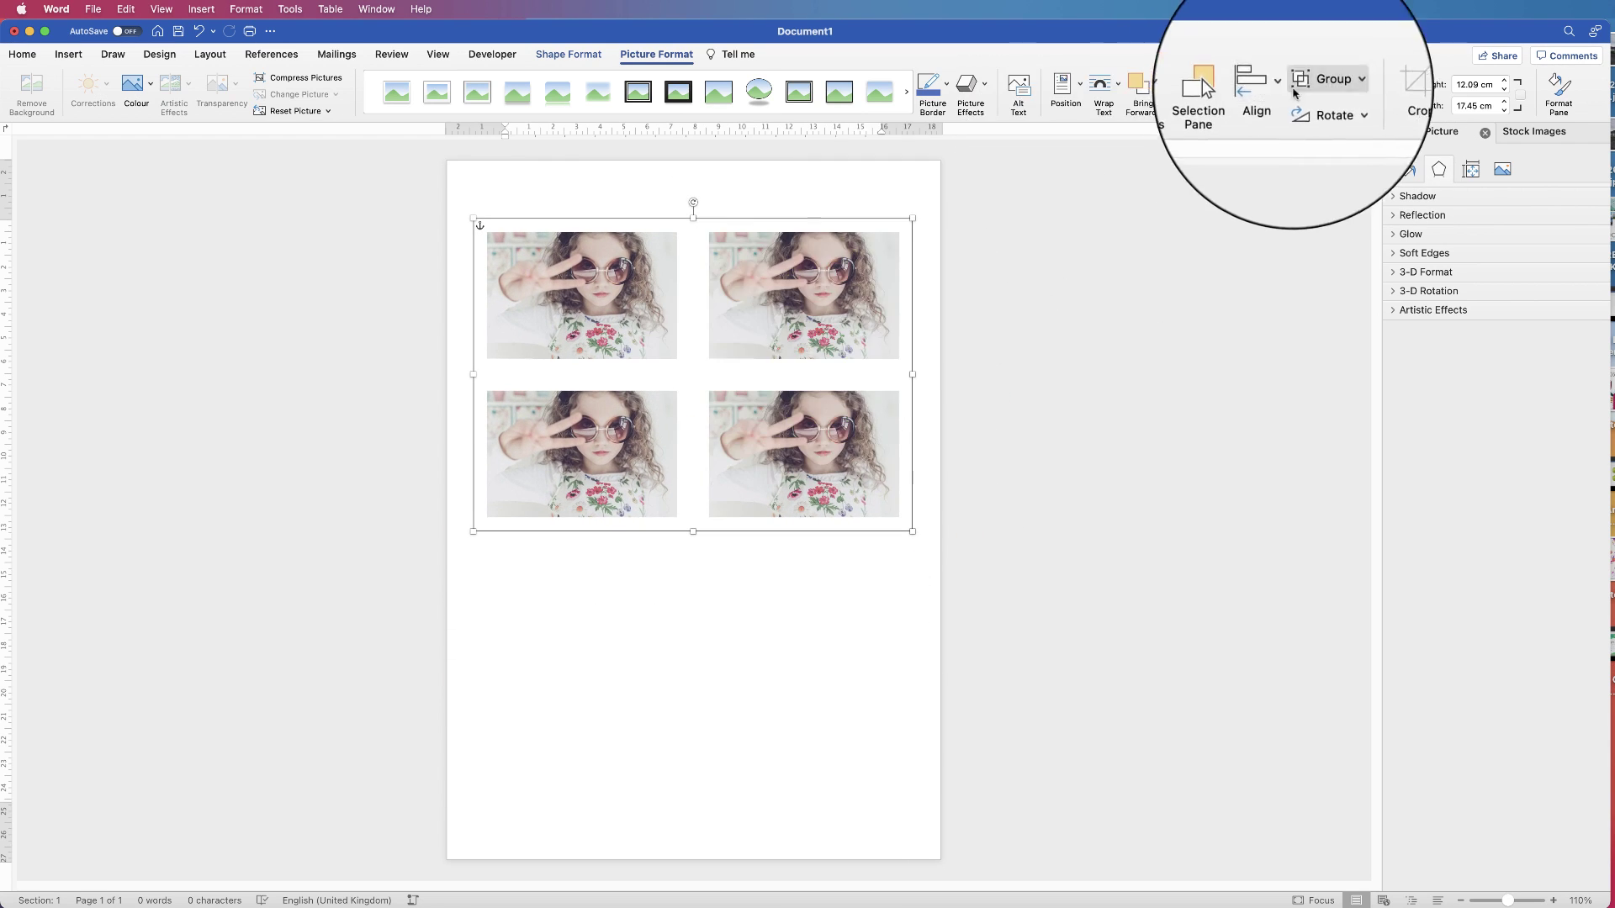
click(1266, 88)
click(1291, 150)
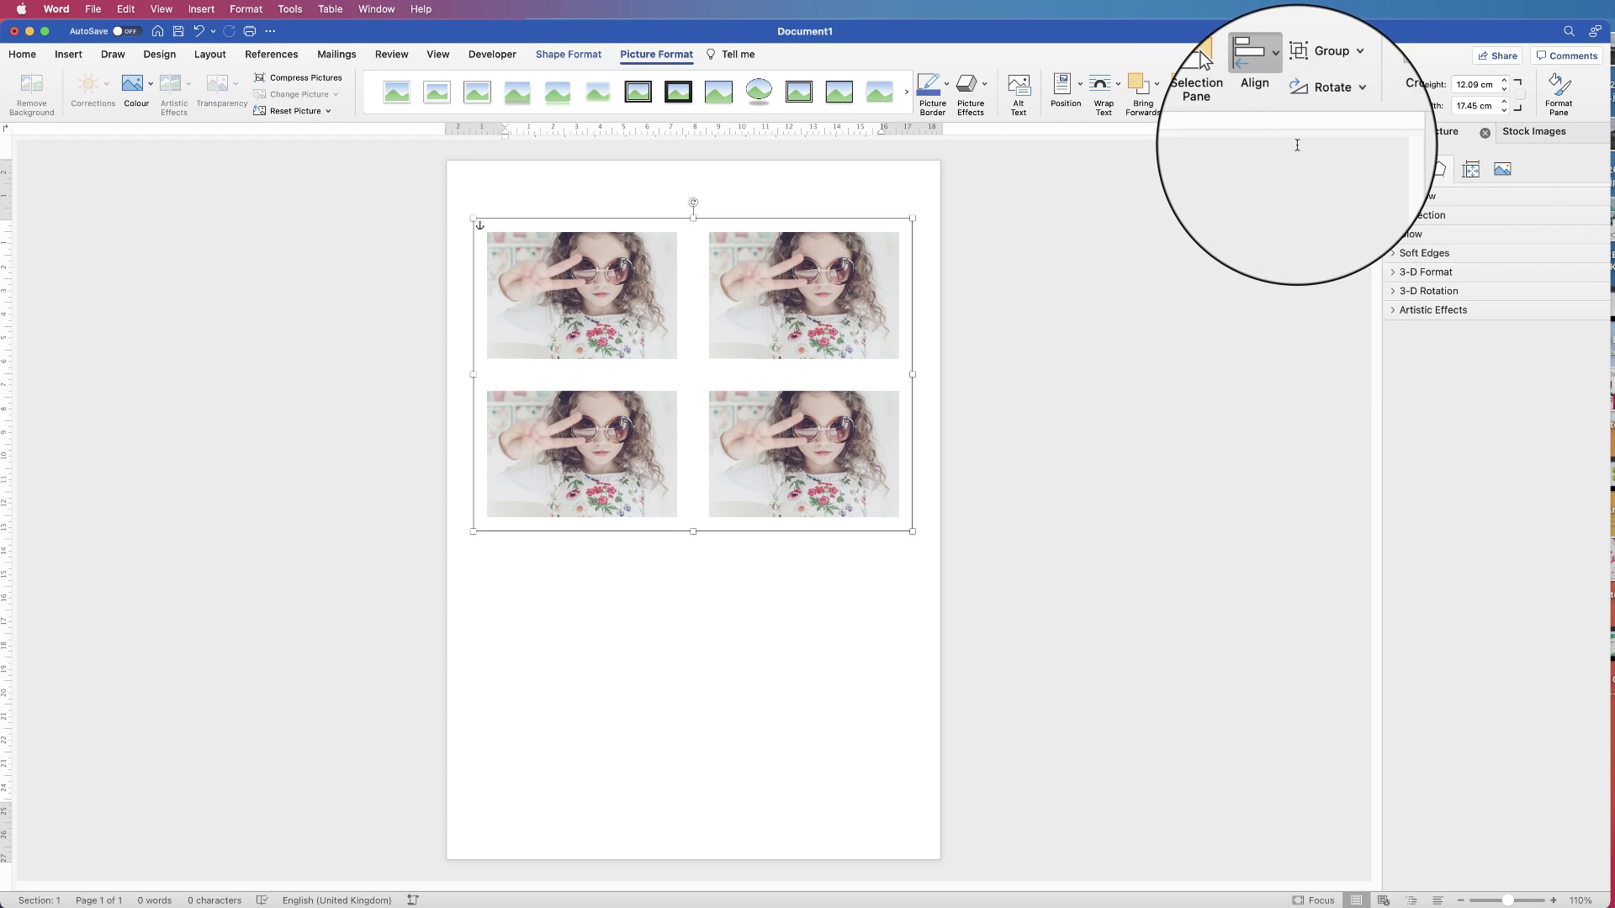
click(732, 812)
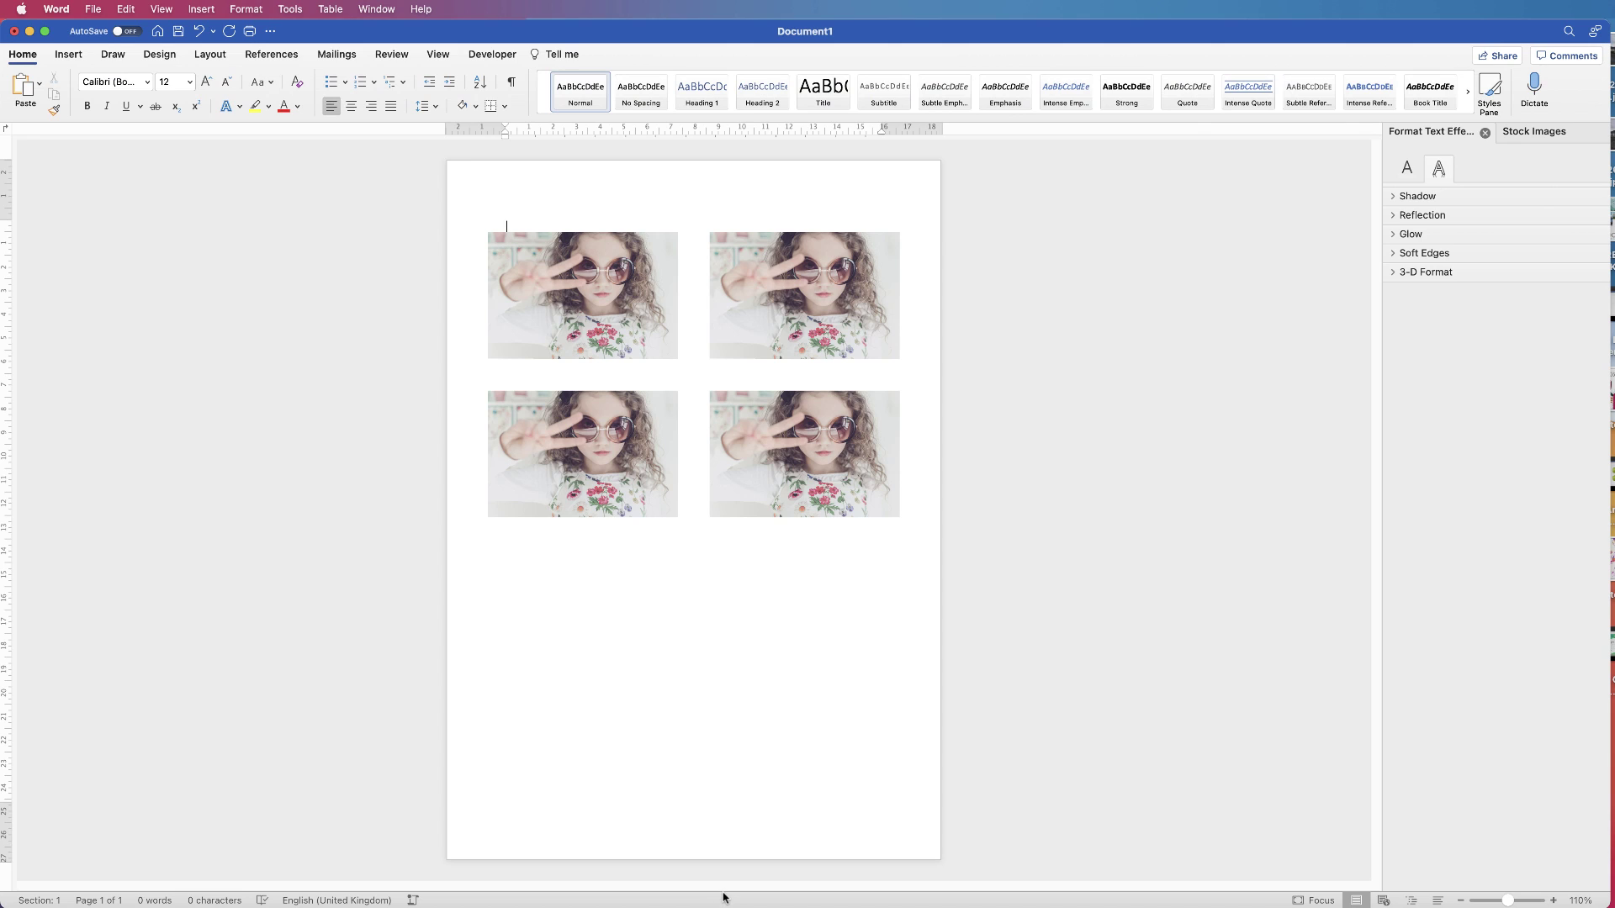